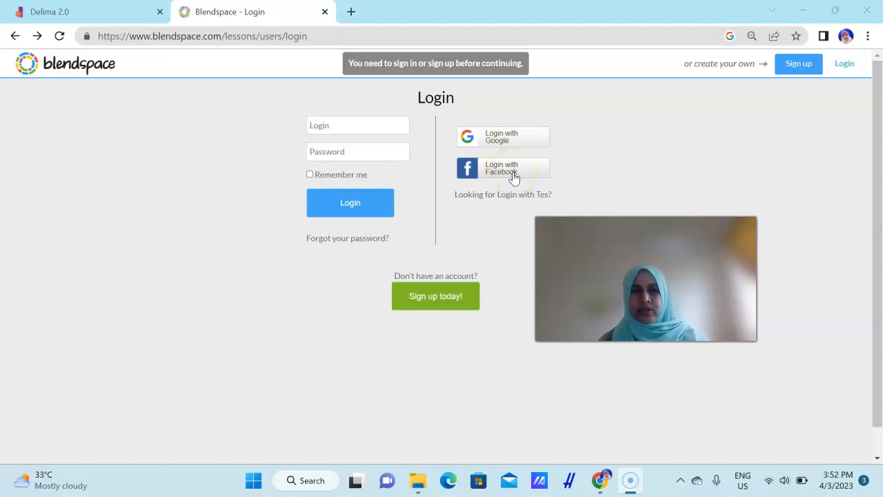
Log in with the Google account and start a new lesson.
{"action": "left_click", "coordinate": [500, 145]}
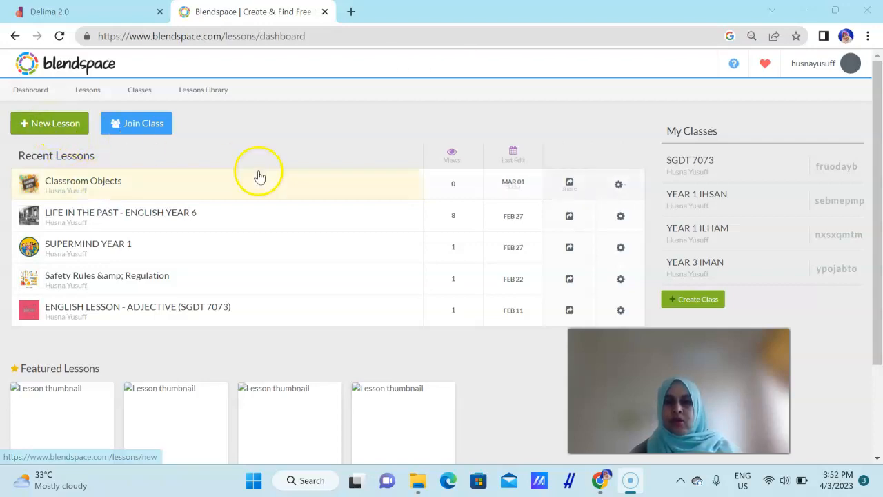
{"action": "left_click", "coordinate": [78, 177]}
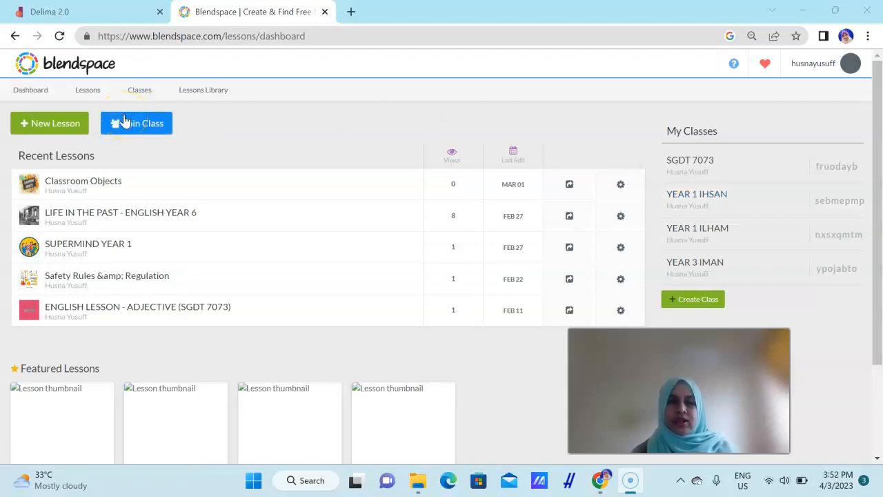
{"action": "left_click", "coordinate": [54, 126]}
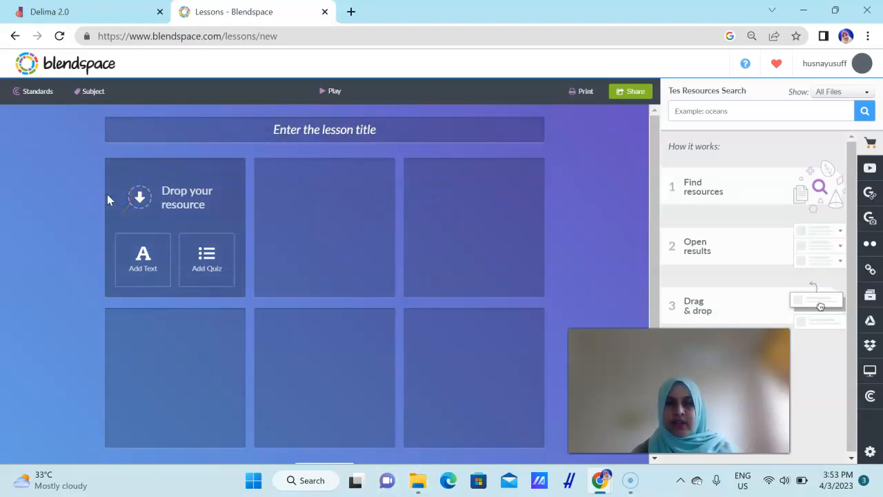
Title the new lesson "Part of a House - Year 2".
{"action": "left_click", "coordinate": [370, 129]}
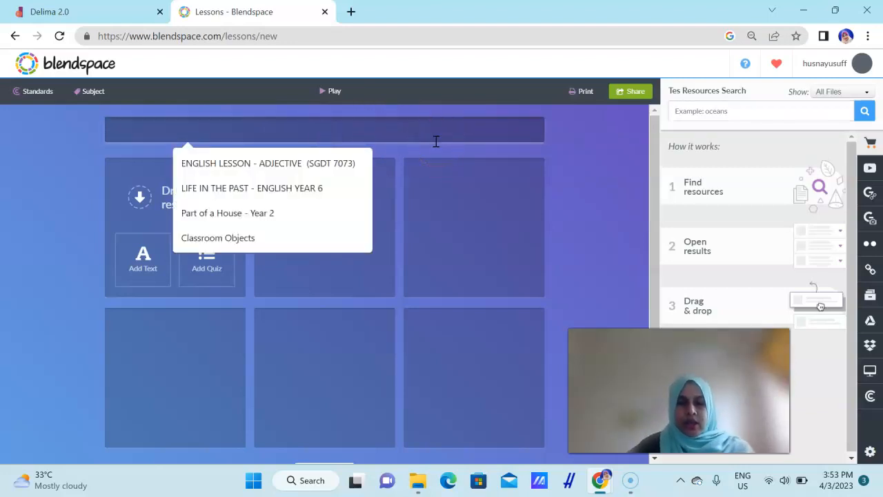
{"action": "type", "text": "House"}
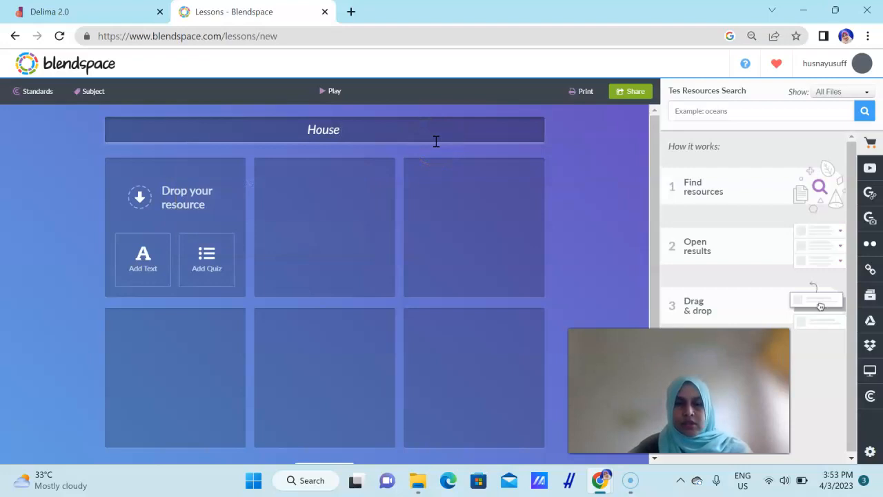
{"action": "key", "text": "BackSpace"}
{"action": "key", "text": "BackSpace"}
{"action": "key", "text": "BackSpace"}
{"action": "key", "text": "BackSpace"}
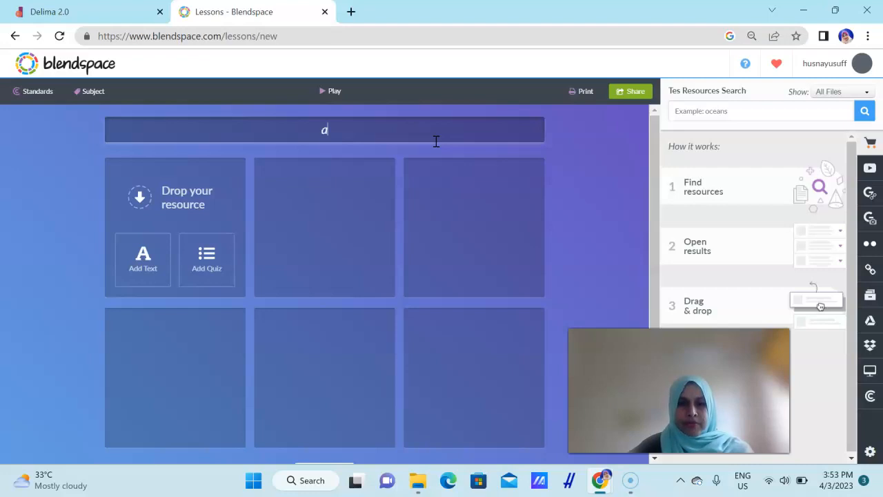
{"action": "type", "text": "Part "}
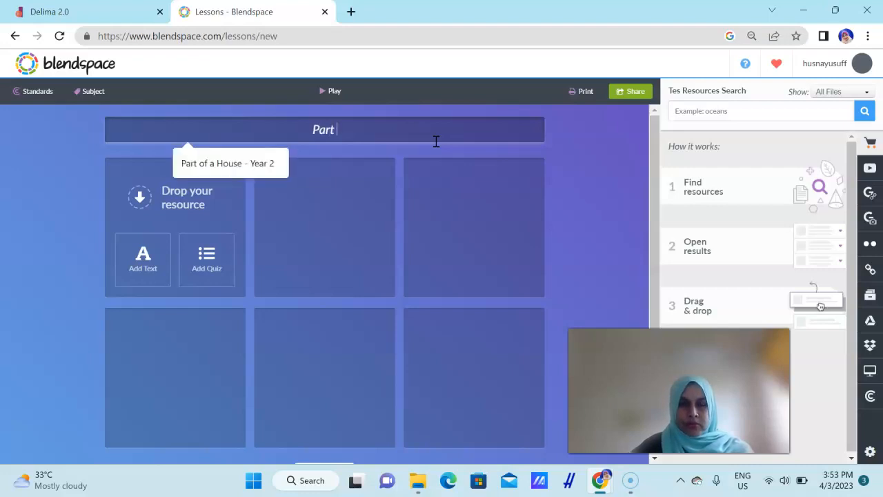
{"action": "type", "text": "of a House "}
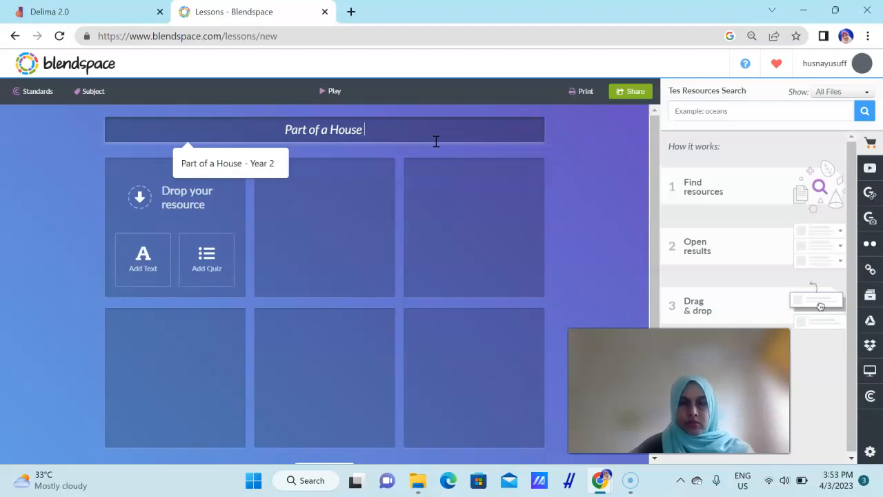
{"action": "type", "text": "- Ye"}
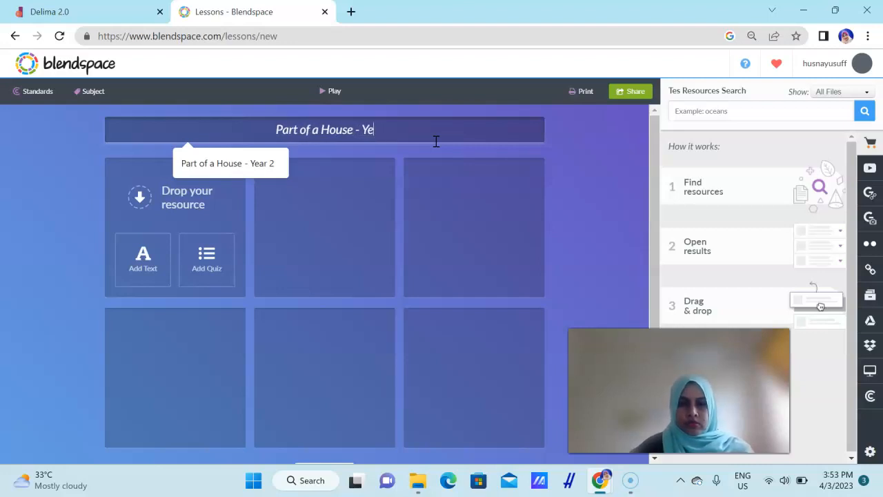
{"action": "type", "text": "ar 2"}
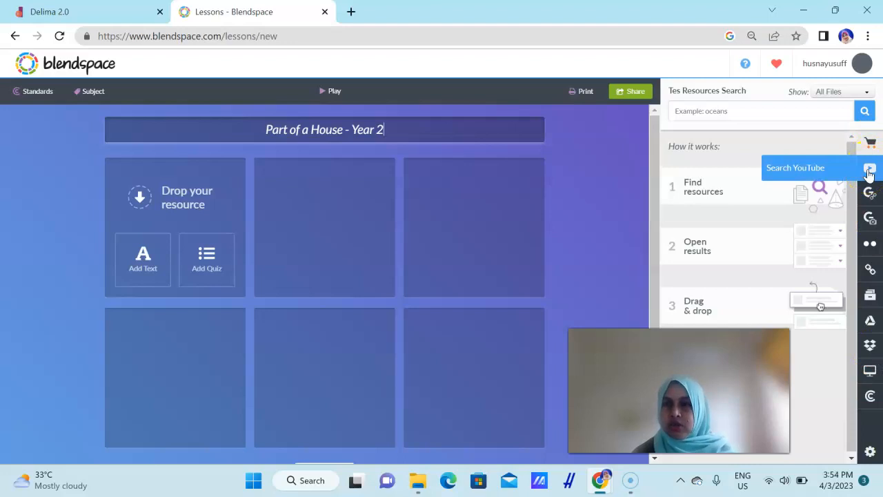
{"action": "left_click", "coordinate": [869, 194]}
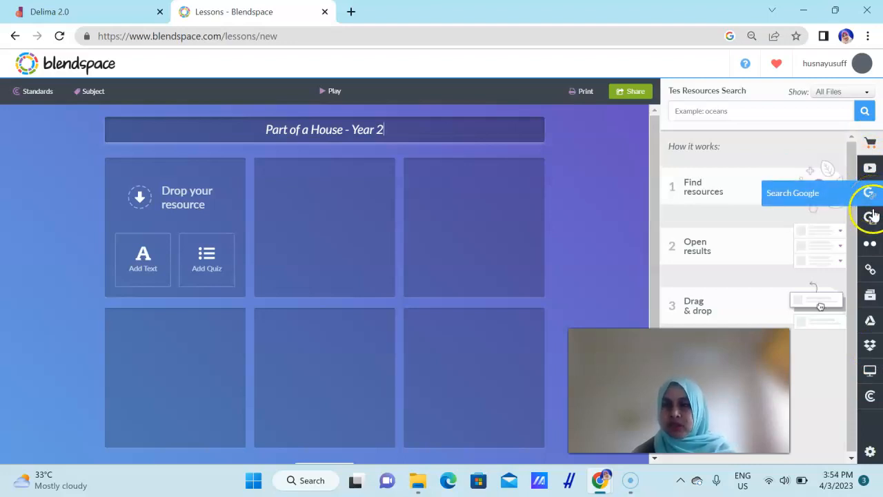
{"action": "left_click", "coordinate": [870, 247]}
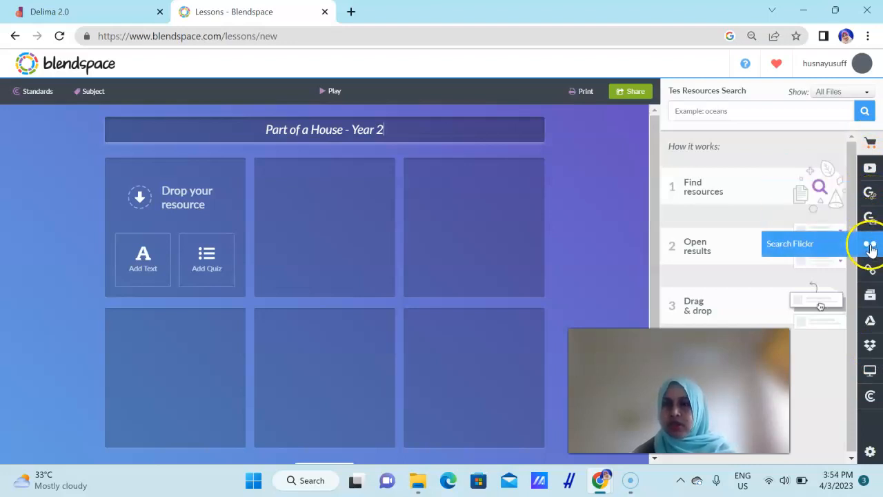
{"action": "left_click", "coordinate": [872, 291]}
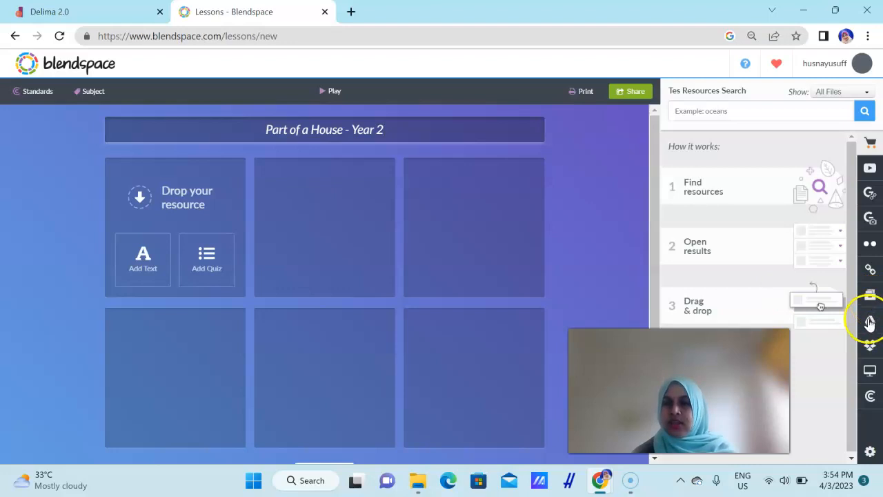
{"action": "left_click", "coordinate": [871, 355]}
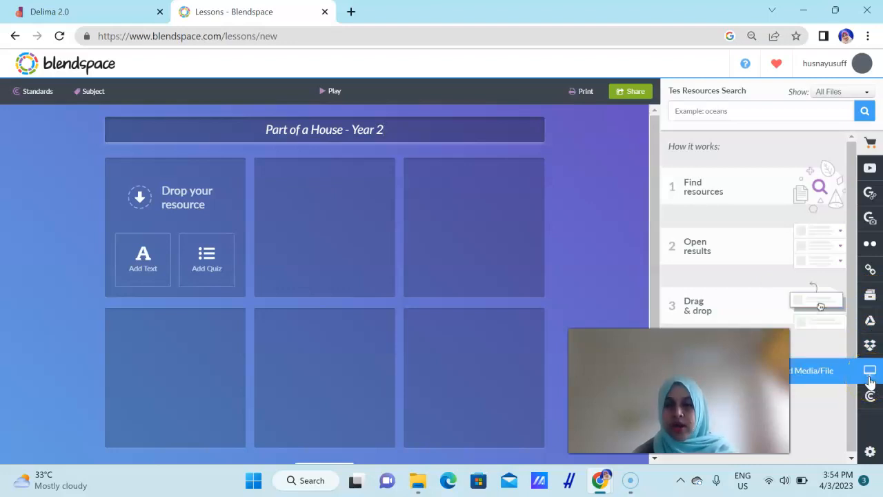
Search Google Images for "home clip art" as a lesson resource.
{"action": "left_click", "coordinate": [872, 218]}
{"action": "left_click", "coordinate": [746, 111]}
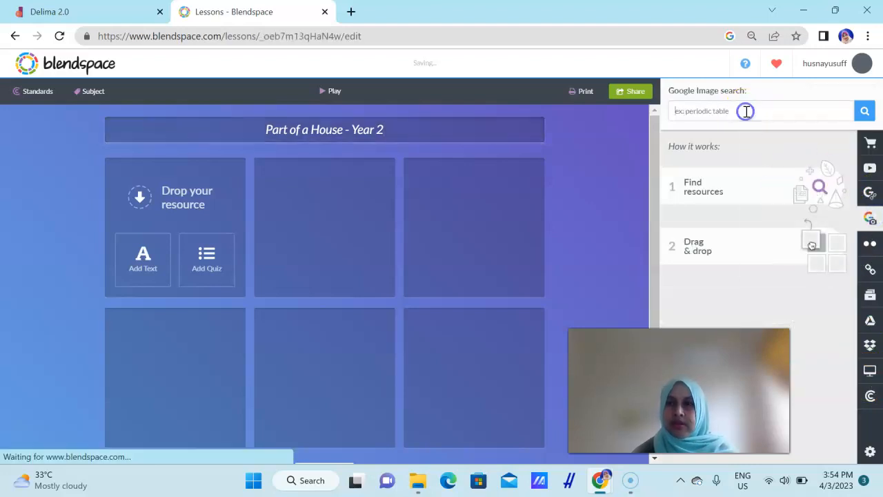
{"action": "left_click", "coordinate": [739, 112]}
{"action": "type", "text": "home clip"}
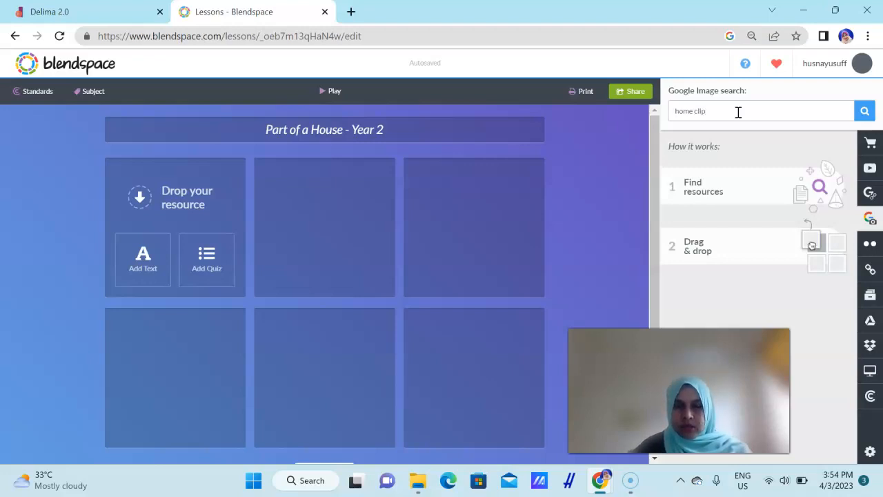
{"action": "type", "text": "rt"}
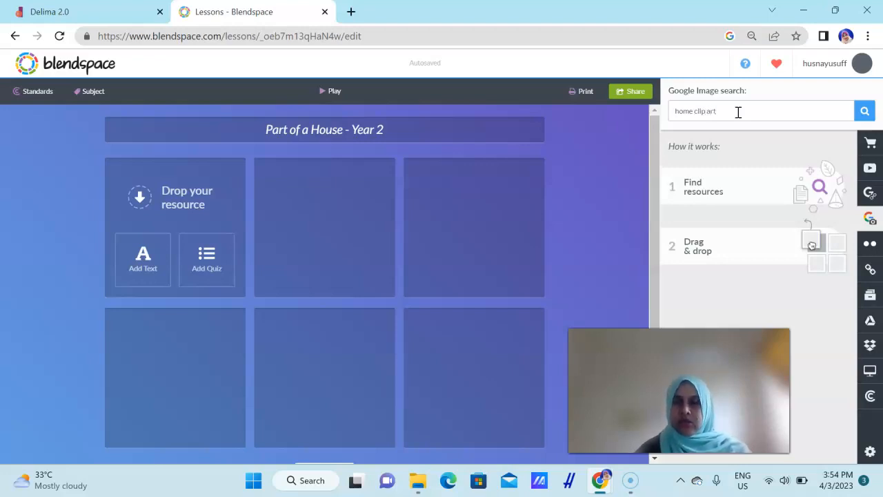
{"action": "left_click", "coordinate": [864, 112]}
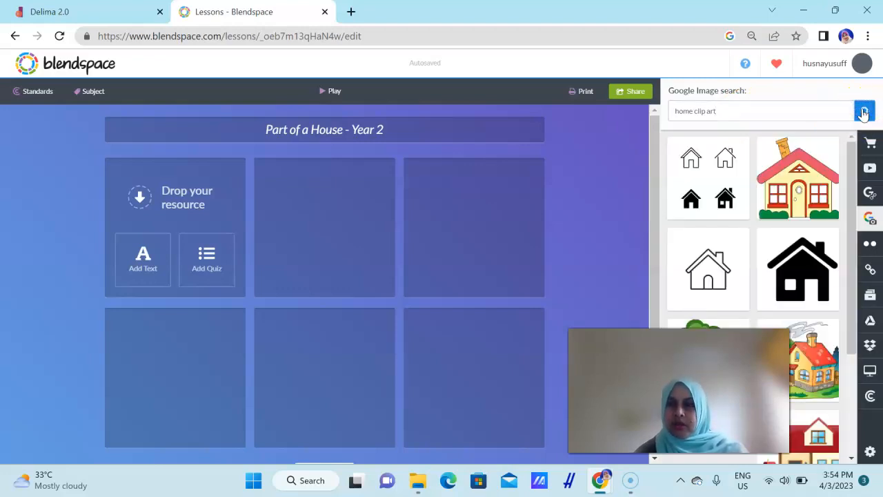
Preview the clip art of the red-roofed house with a large tree and place it in the lesson's first tile.
{"action": "left_click_drag", "start_coordinate": [679, 391], "coordinate": [624, 86]}
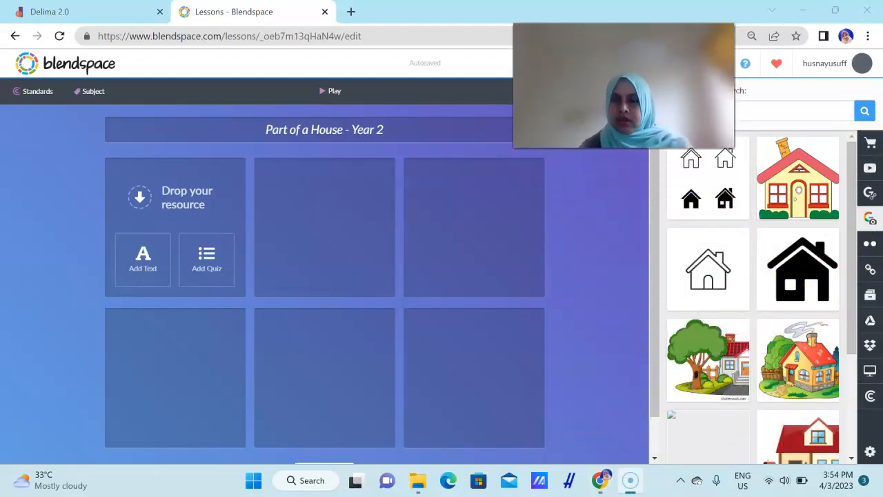
{"action": "left_click", "coordinate": [736, 373]}
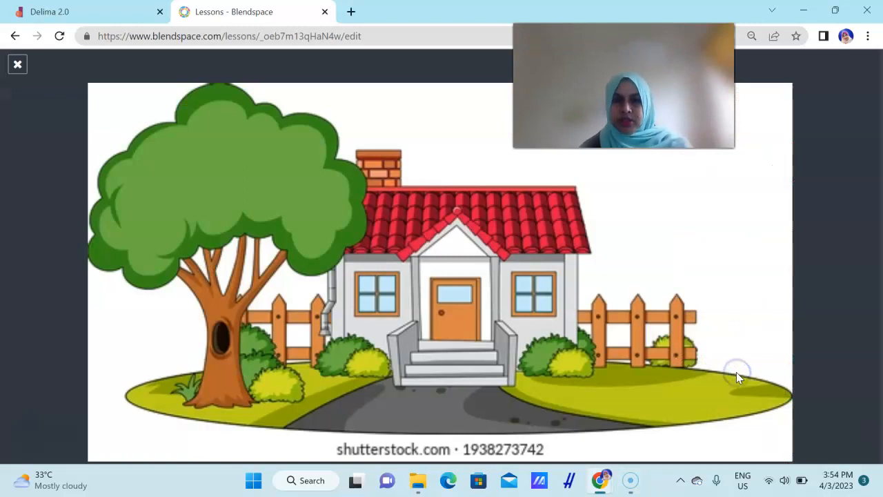
{"action": "left_click", "coordinate": [19, 64]}
{"action": "left_click_drag", "start_coordinate": [706, 355], "coordinate": [176, 225]}
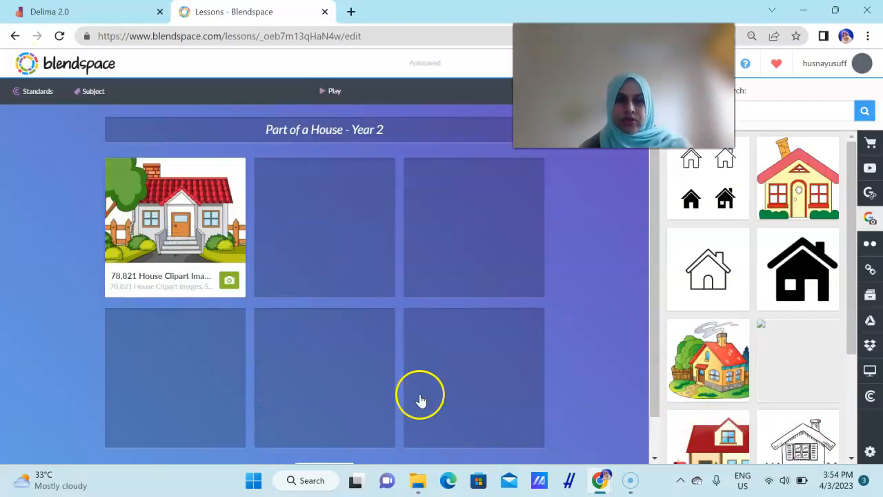
Replace the description of the house image tile with "Let's learn on part of the house".
{"action": "left_click", "coordinate": [138, 282]}
{"action": "left_click_drag", "start_coordinate": [223, 185], "coordinate": [113, 169]}
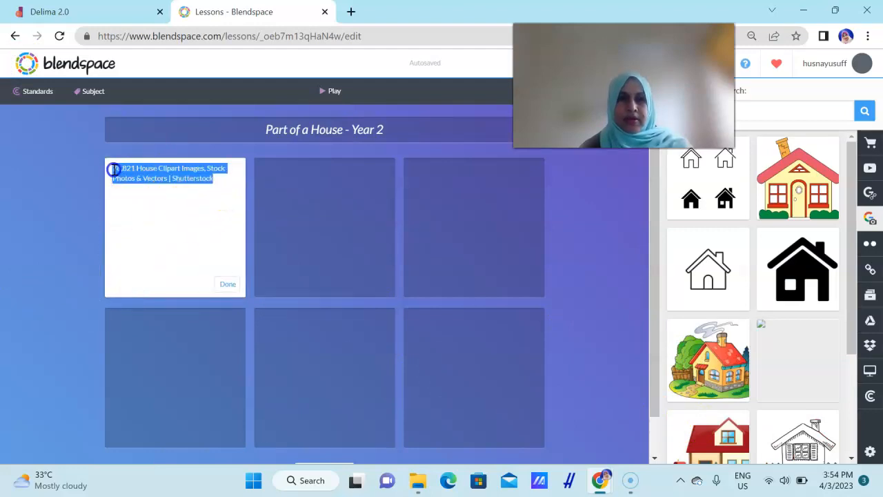
{"action": "type", "text": "H"}
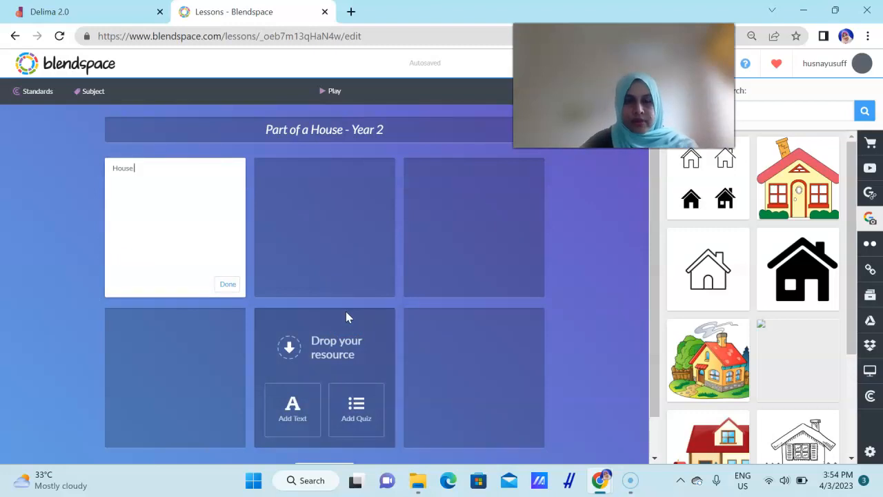
{"action": "key", "text": "BackSpace"}
{"action": "type", "text": "I"}
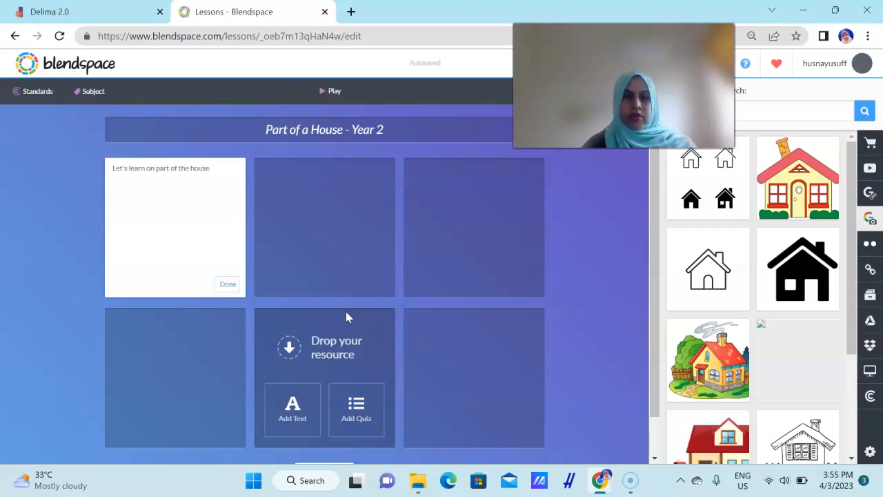
{"action": "left_click", "coordinate": [227, 284]}
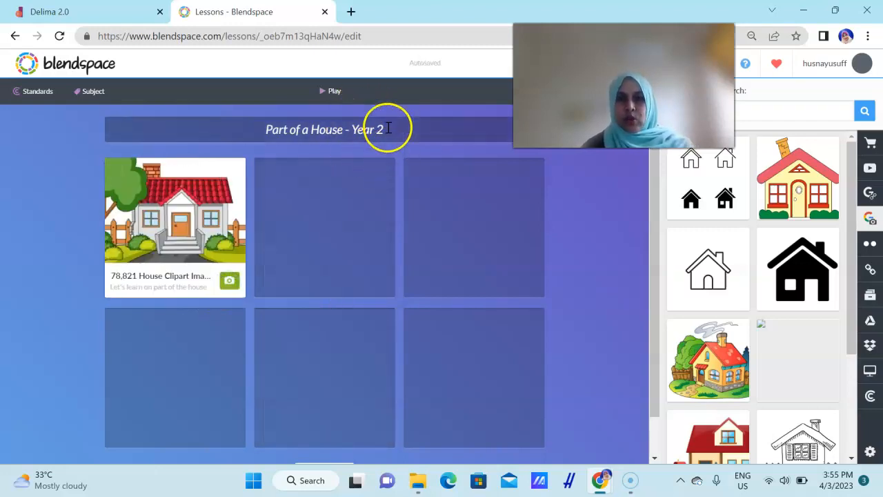
Switch the resource source to YouTube and search for "part of lesson".
{"action": "left_click_drag", "start_coordinate": [642, 96], "coordinate": [545, 92]}
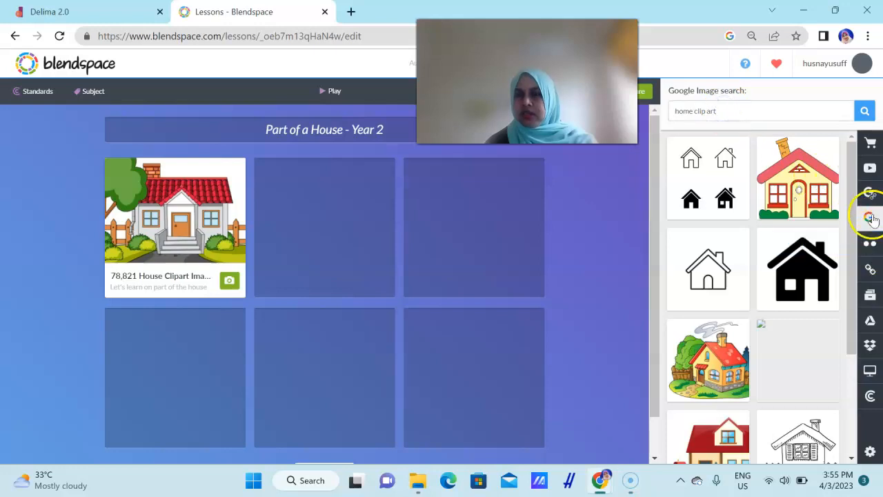
{"action": "left_click", "coordinate": [870, 168]}
{"action": "left_click_drag", "start_coordinate": [729, 111], "coordinate": [665, 111]}
{"action": "type", "text": "hous"}
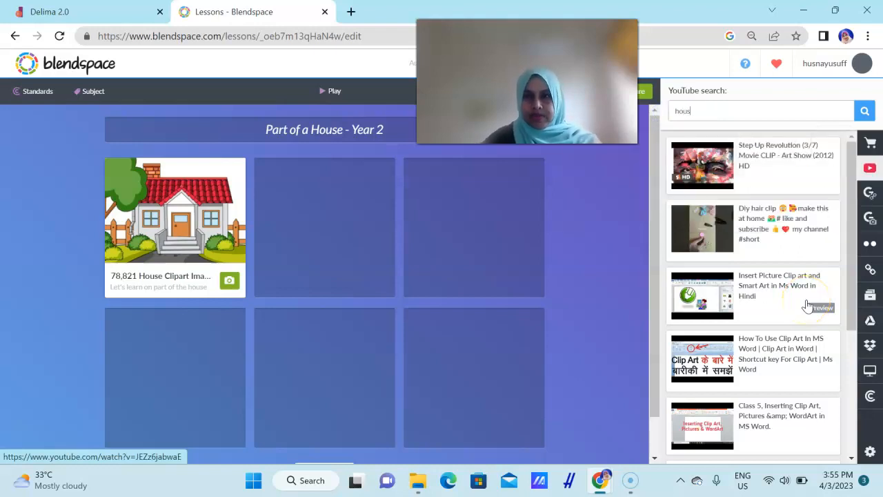
{"action": "key", "text": "BackSpace"}
{"action": "key", "text": "BackSpace"}
{"action": "key", "text": "BackSpace"}
{"action": "type", "text": "p"}
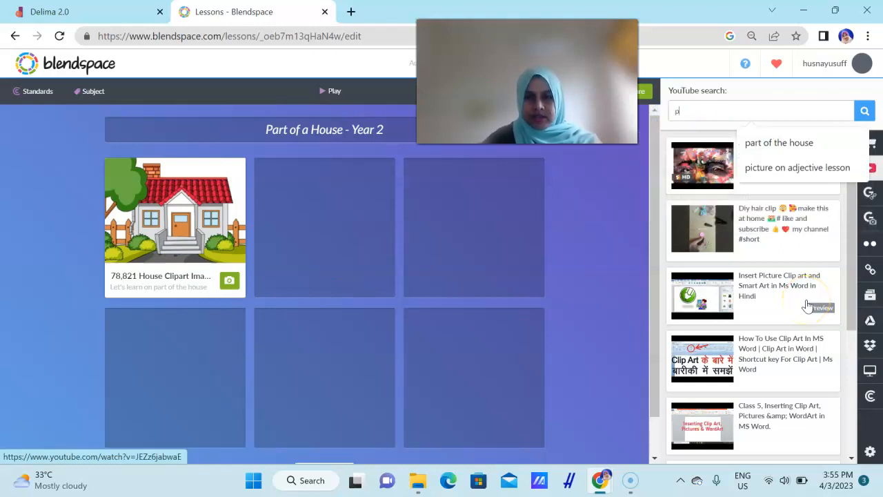
{"action": "type", "text": "art of"}
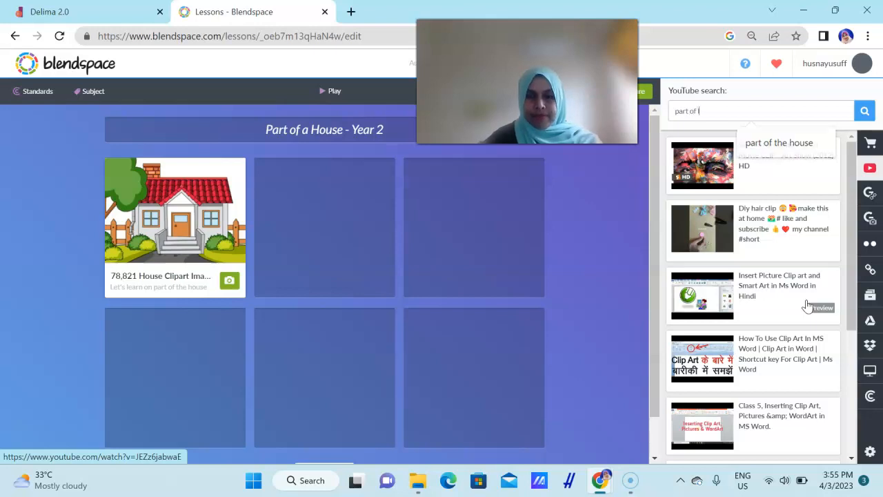
{"action": "type", "text": " lesson"}
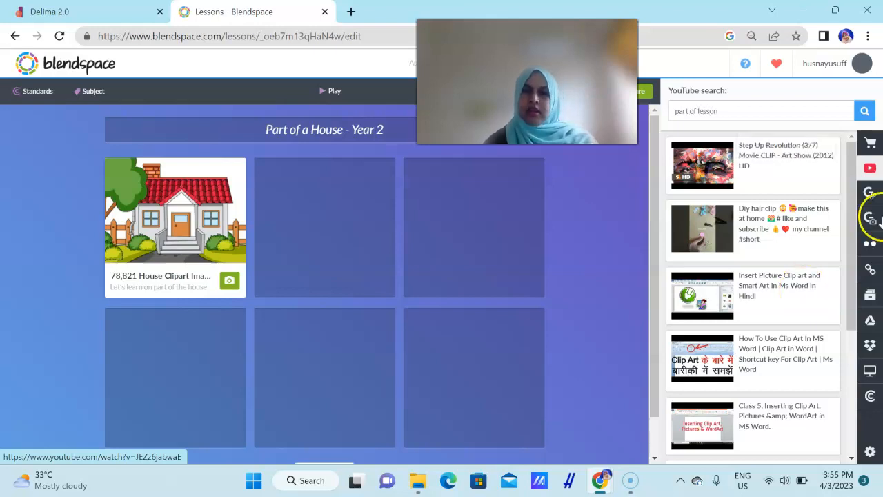
{"action": "left_click", "coordinate": [865, 113]}
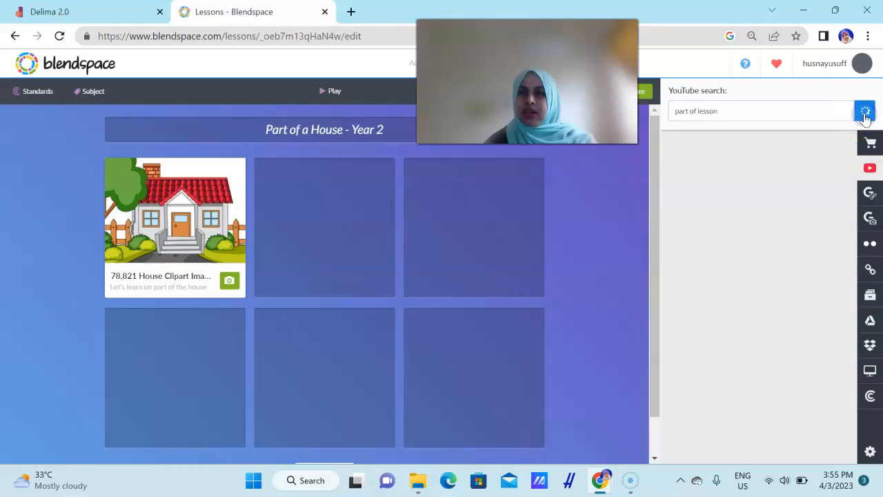
Change the YouTube search to "part of house" and look through the resulting videos.
{"action": "left_click", "coordinate": [729, 112]}
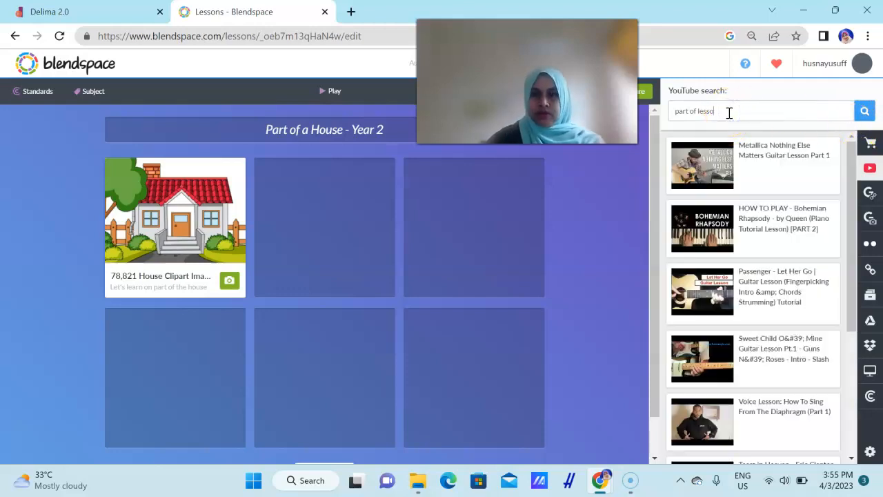
{"action": "key", "text": "BackSpace"}
{"action": "key", "text": "BackSpace"}
{"action": "key", "text": "BackSpace"}
{"action": "type", "text": "hous"}
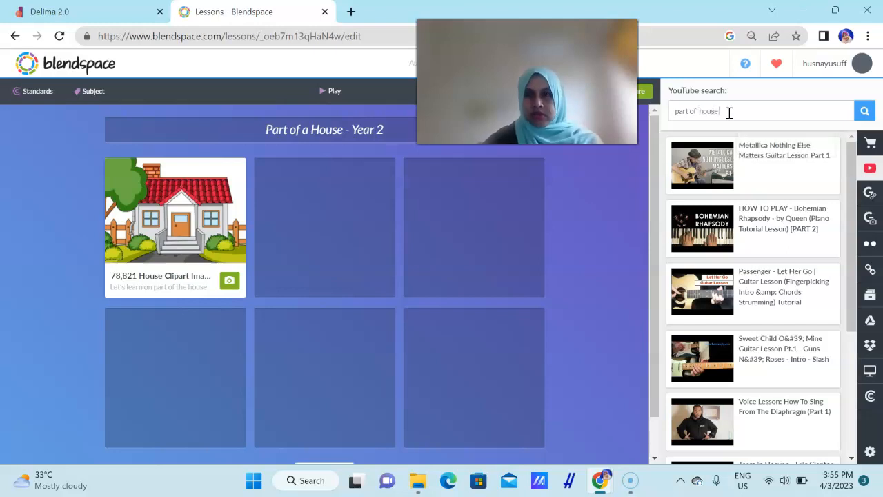
{"action": "key", "text": "Return"}
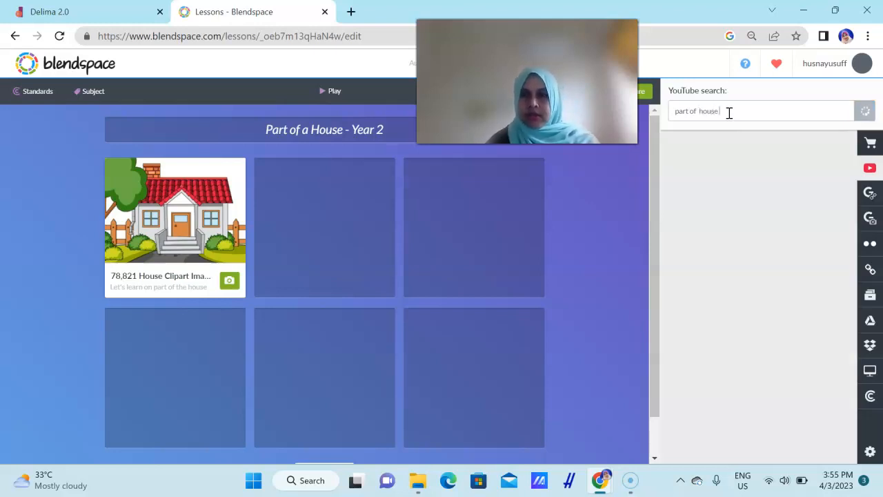
{"action": "scroll", "coordinate": [789, 296], "scroll_direction": "down", "scroll_amount": 3}
{"action": "scroll", "coordinate": [787, 289], "scroll_direction": "up", "scroll_amount": 2}
{"action": "scroll", "coordinate": [765, 163], "scroll_direction": "up", "scroll_amount": 1}
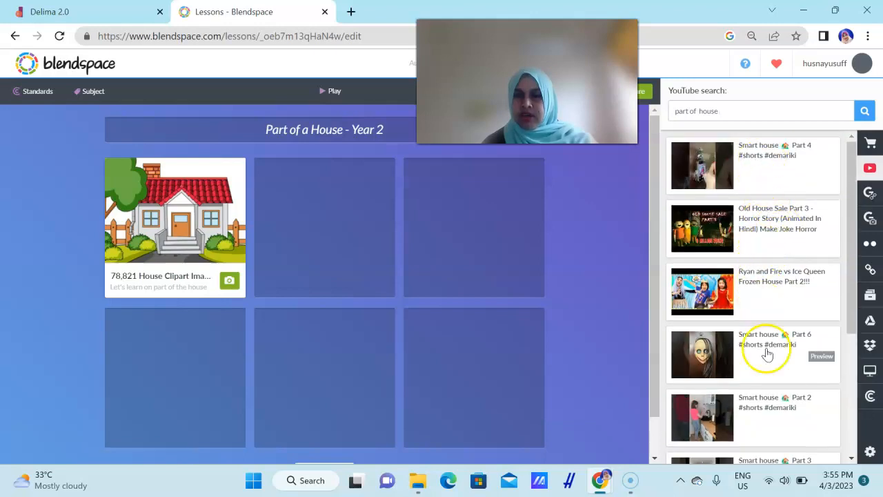
Load more YouTube results for "part of house" and look through them for a suitable children's video on parts of the house.
{"action": "scroll", "coordinate": [767, 345], "scroll_direction": "down", "scroll_amount": 3}
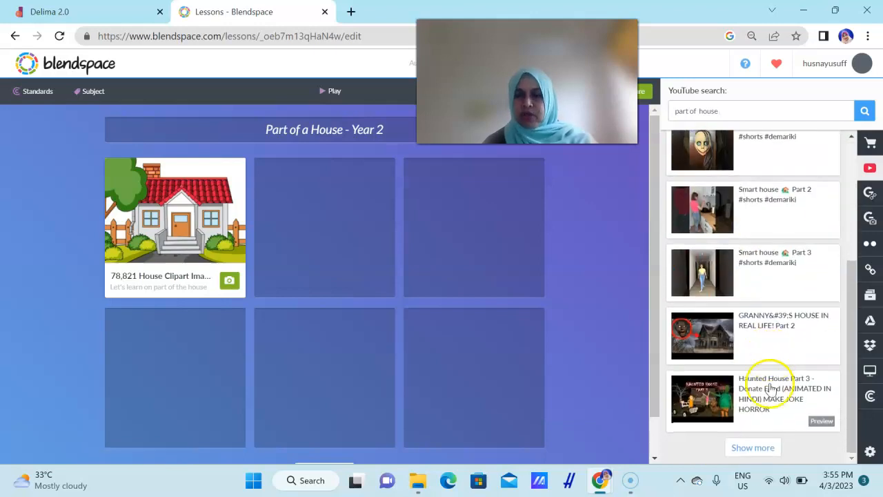
{"action": "left_click", "coordinate": [759, 448]}
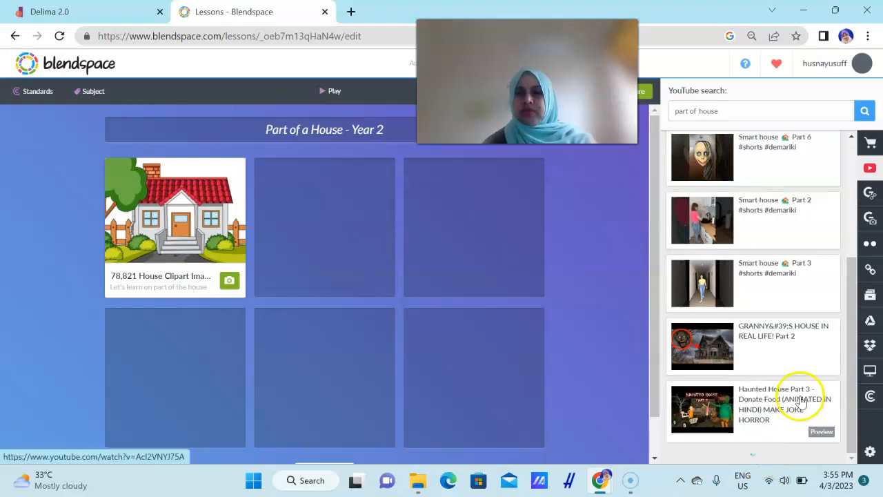
{"action": "scroll", "coordinate": [764, 366], "scroll_direction": "down", "scroll_amount": 3}
{"action": "scroll", "coordinate": [765, 374], "scroll_direction": "down", "scroll_amount": 5}
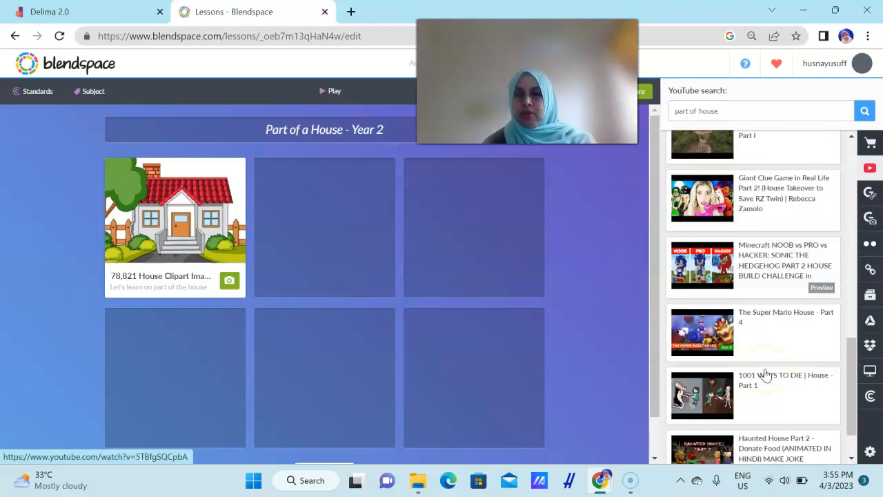
{"action": "scroll", "coordinate": [766, 372], "scroll_direction": "down", "scroll_amount": 10}
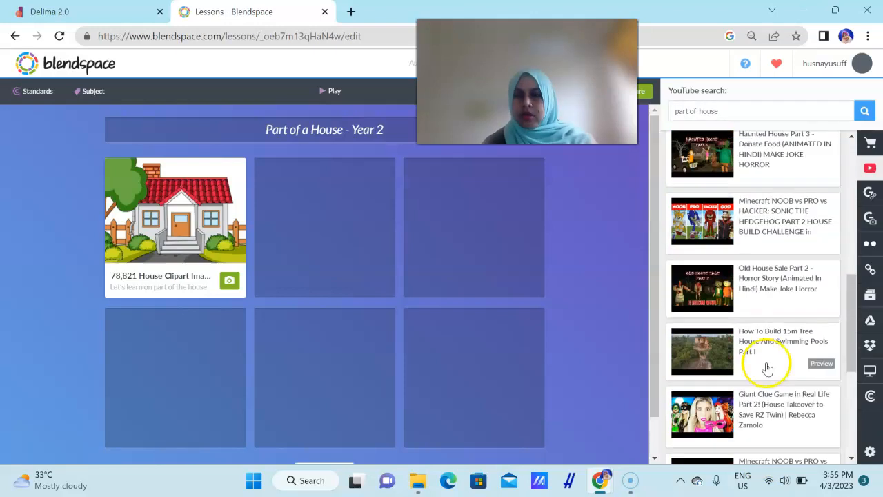
{"action": "scroll", "coordinate": [767, 370], "scroll_direction": "up", "scroll_amount": 2}
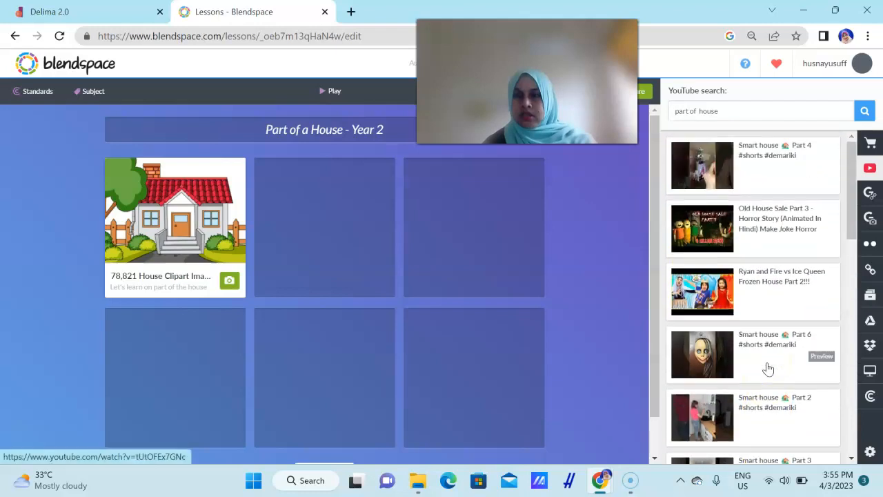
{"action": "scroll", "coordinate": [768, 369], "scroll_direction": "down", "scroll_amount": 10}
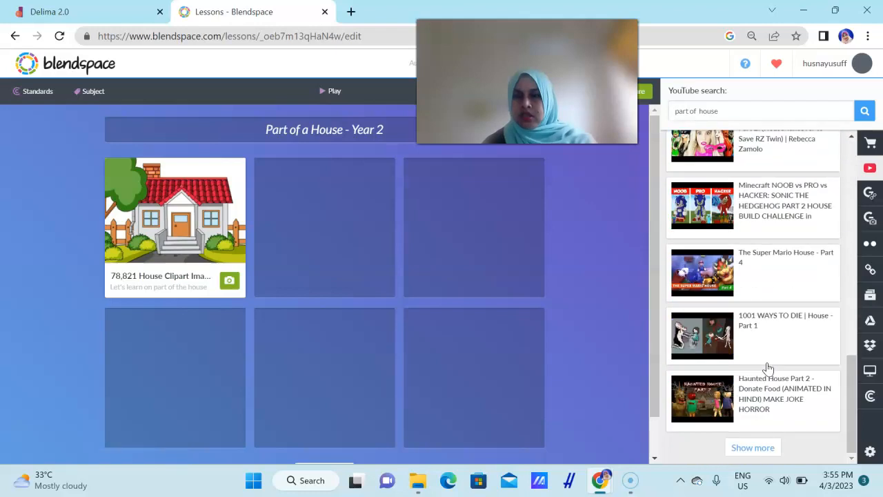
{"action": "left_click", "coordinate": [753, 448]}
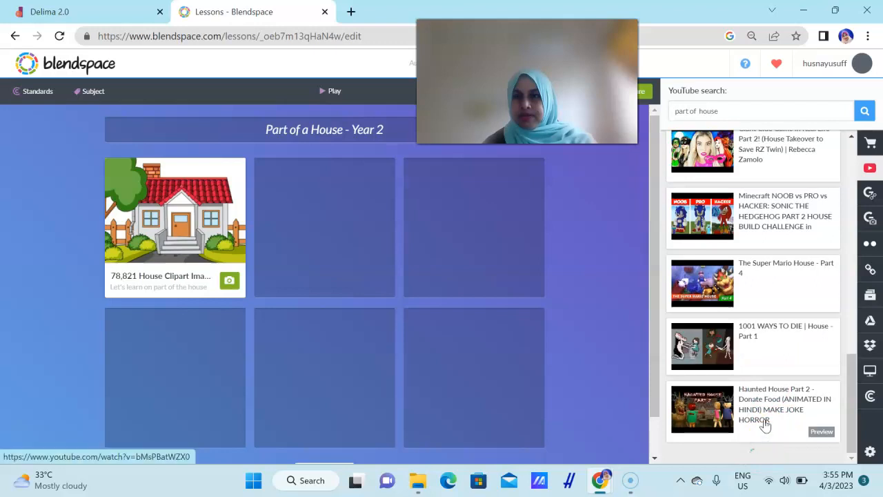
{"action": "scroll", "coordinate": [773, 366], "scroll_direction": "down", "scroll_amount": 8}
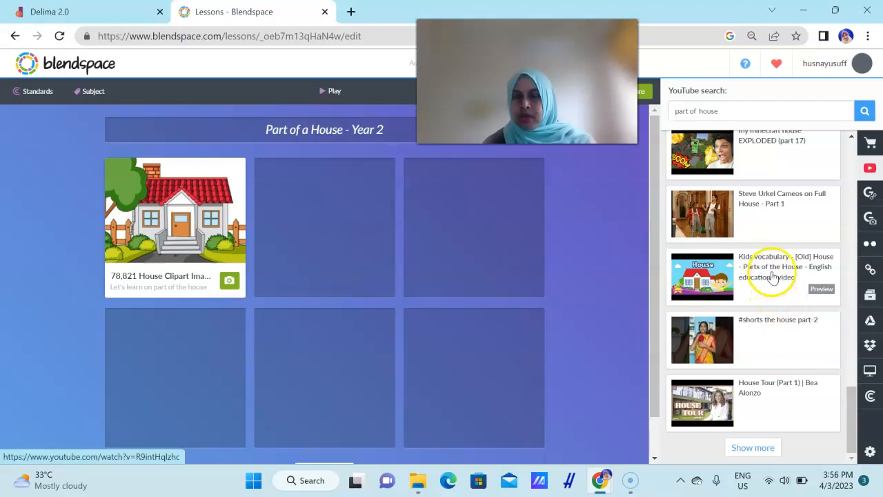
Preview several moments of the video "Kids vocabulary - [Old] House - Parts of the House" and place it in the lesson's second tile.
{"action": "left_click", "coordinate": [822, 290]}
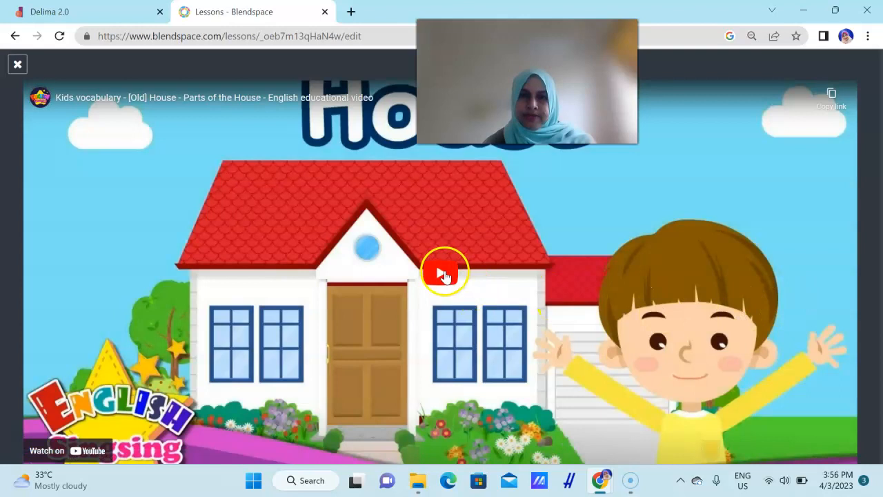
{"action": "left_click", "coordinate": [443, 273]}
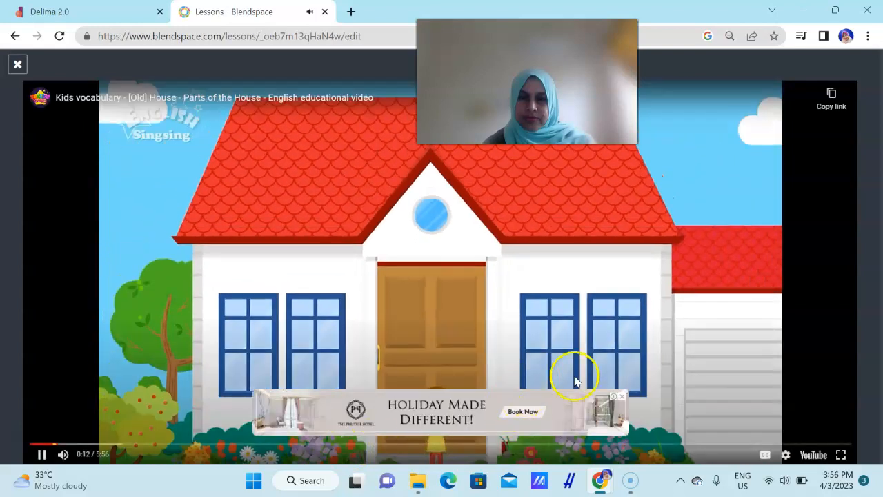
{"action": "left_click", "coordinate": [622, 396]}
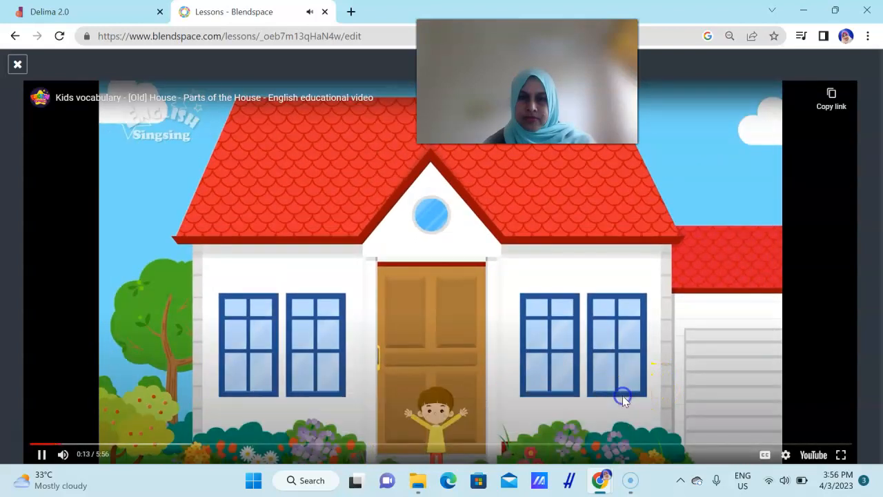
{"action": "left_click", "coordinate": [227, 445]}
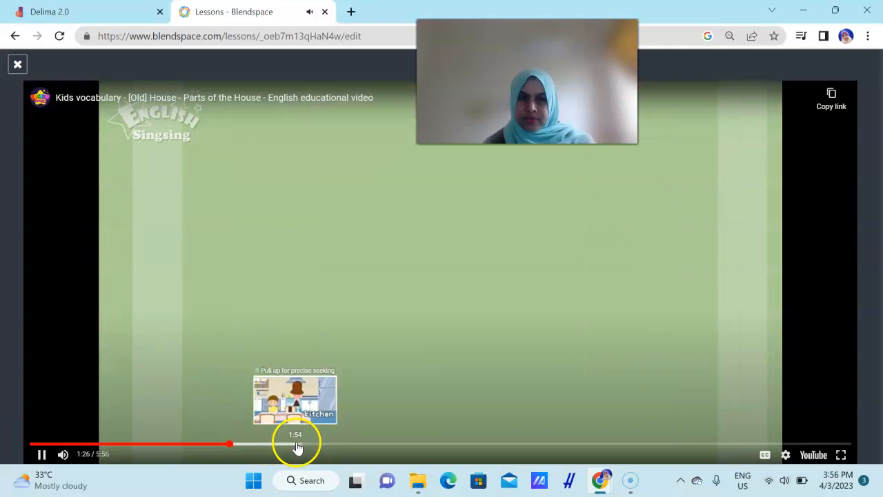
{"action": "left_click", "coordinate": [296, 445]}
{"action": "left_click", "coordinate": [437, 445]}
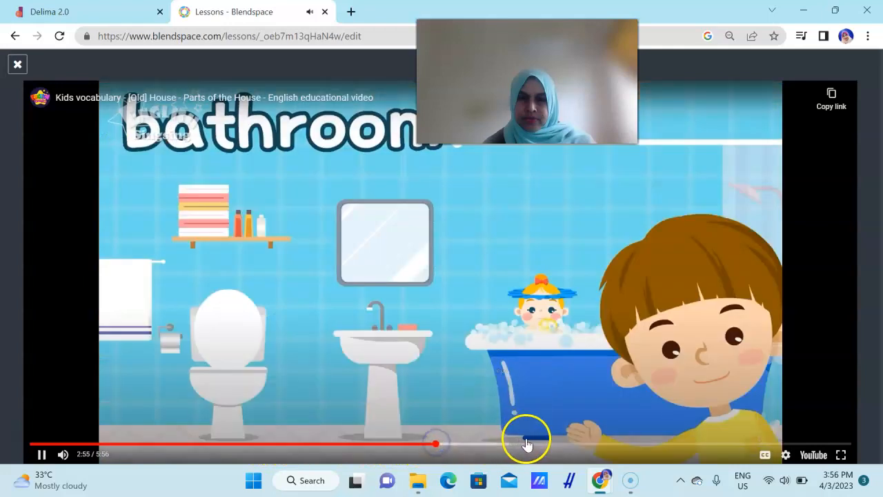
{"action": "left_click", "coordinate": [526, 445]}
{"action": "left_click", "coordinate": [591, 442]}
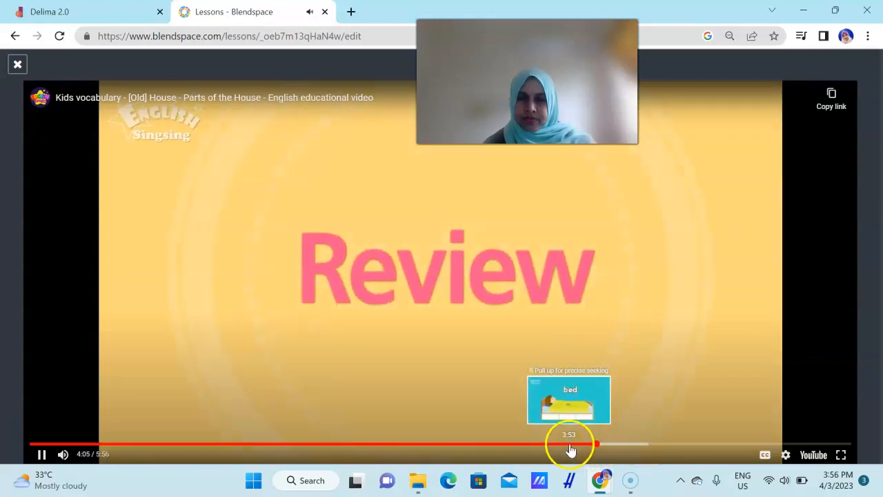
{"action": "left_click", "coordinate": [566, 445]}
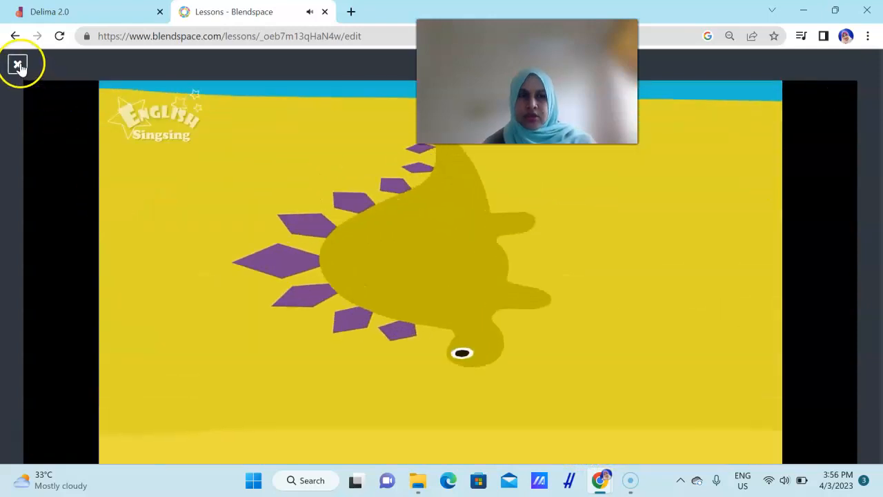
{"action": "left_click", "coordinate": [17, 65]}
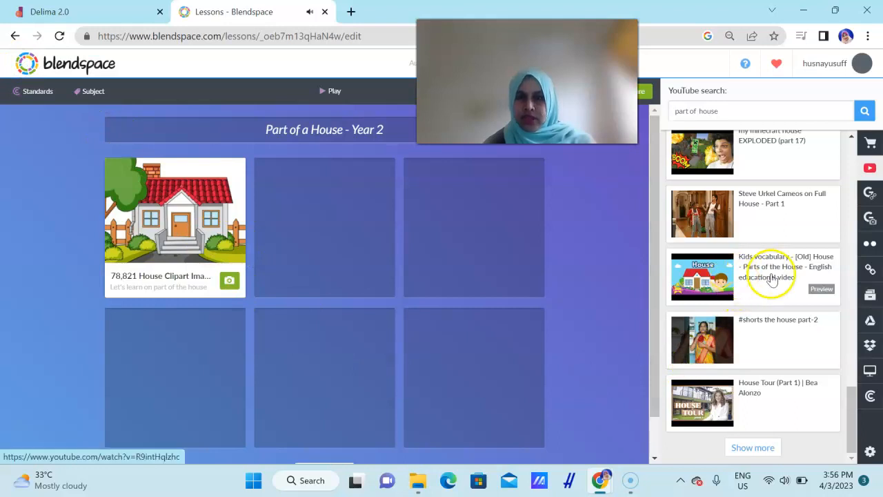
{"action": "left_click_drag", "start_coordinate": [770, 275], "coordinate": [376, 241]}
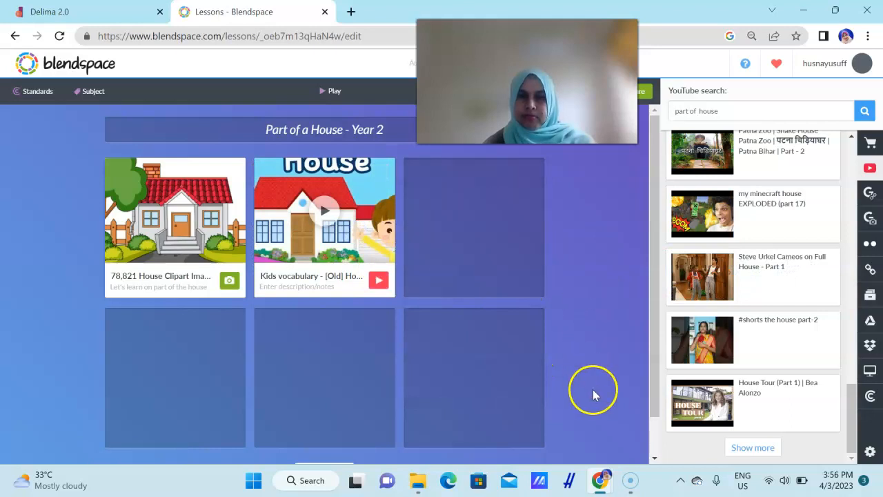
Add text to the third tile: "A house consits of several rooms such as a) kitchen b) liiving rrom c) dining room d) bedroom e) bathroom".
{"action": "mouse_move", "coordinate": [428, 268]}
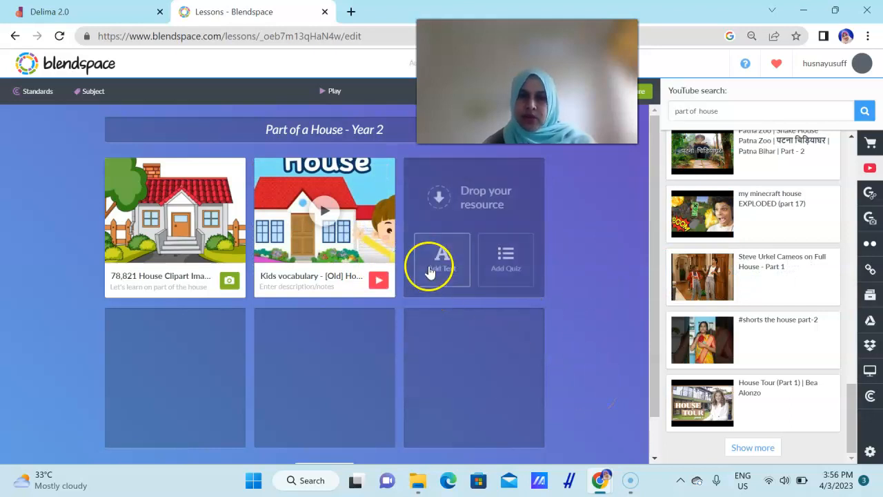
{"action": "left_click", "coordinate": [442, 265]}
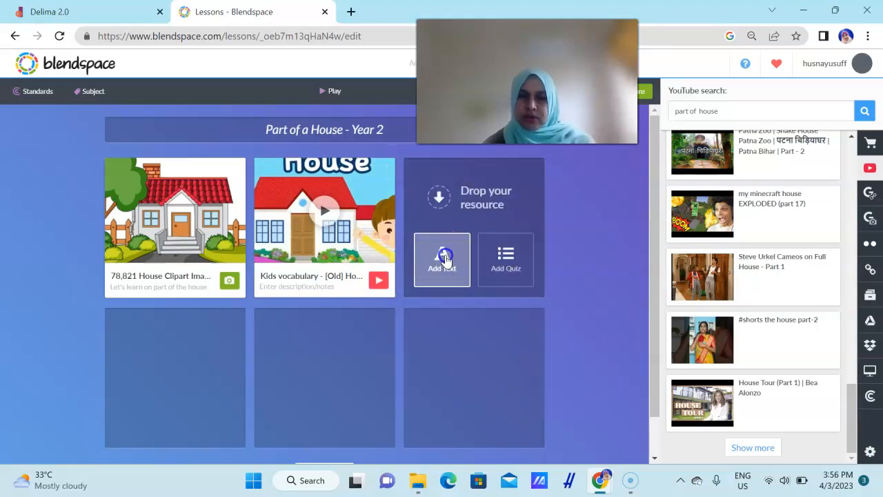
{"action": "left_click", "coordinate": [330, 170]}
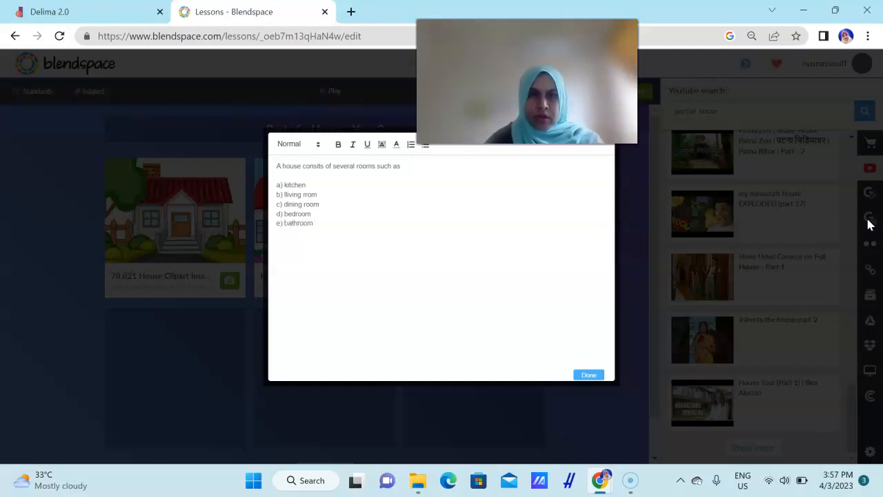
{"action": "left_click", "coordinate": [292, 194]}
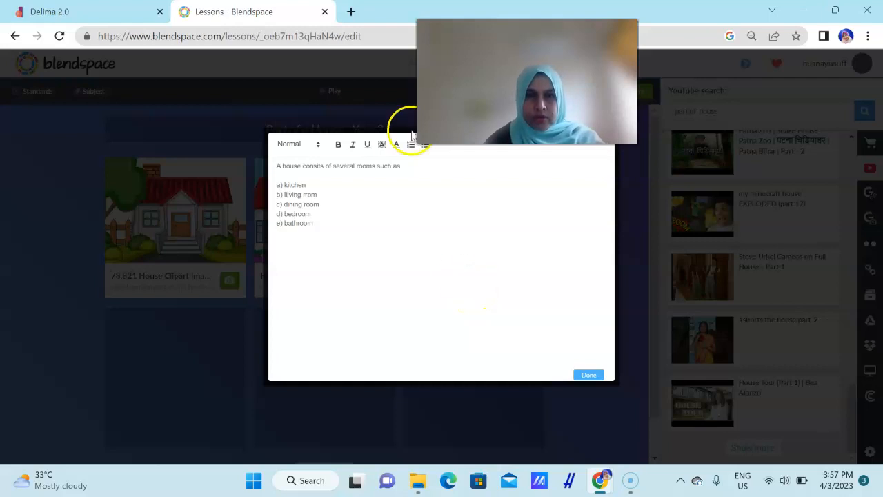
{"action": "left_click", "coordinate": [365, 167]}
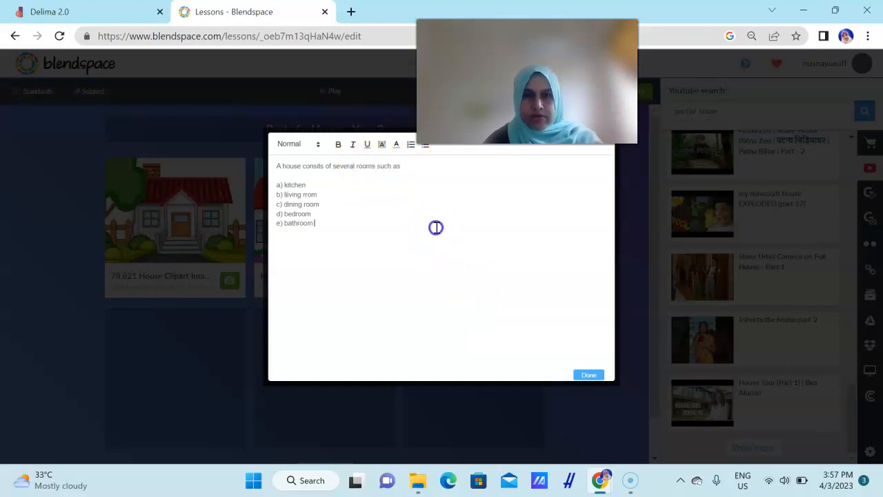
{"action": "left_click", "coordinate": [592, 376]}
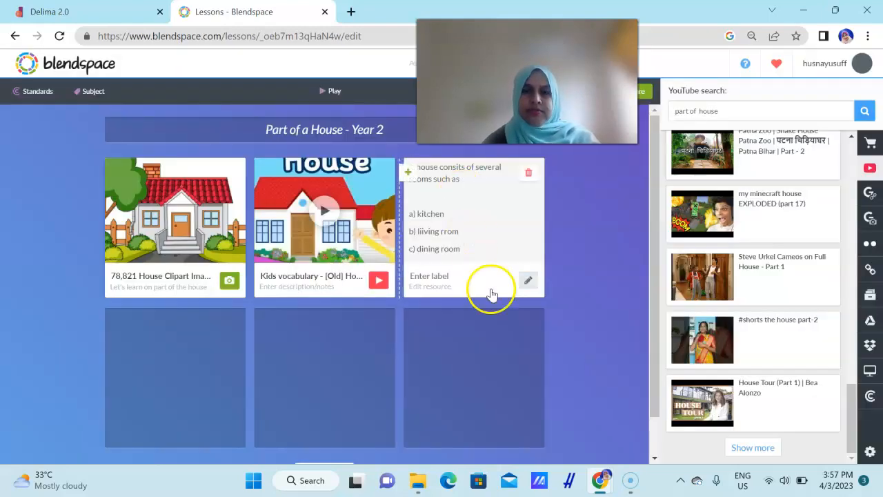
{"action": "left_click", "coordinate": [436, 293]}
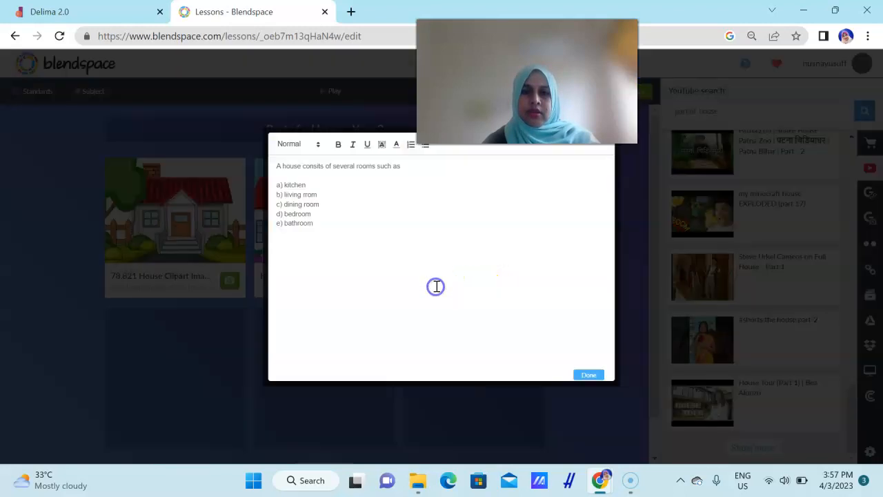
{"action": "left_click", "coordinate": [585, 373]}
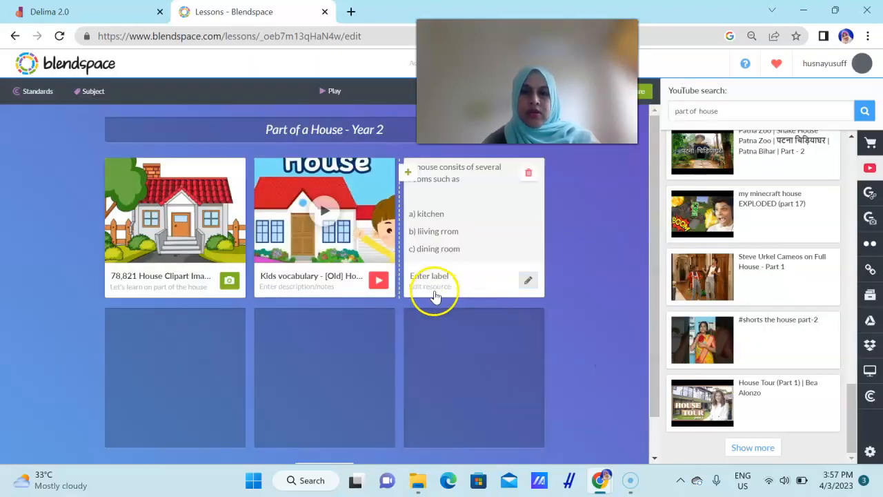
{"action": "left_click", "coordinate": [528, 282]}
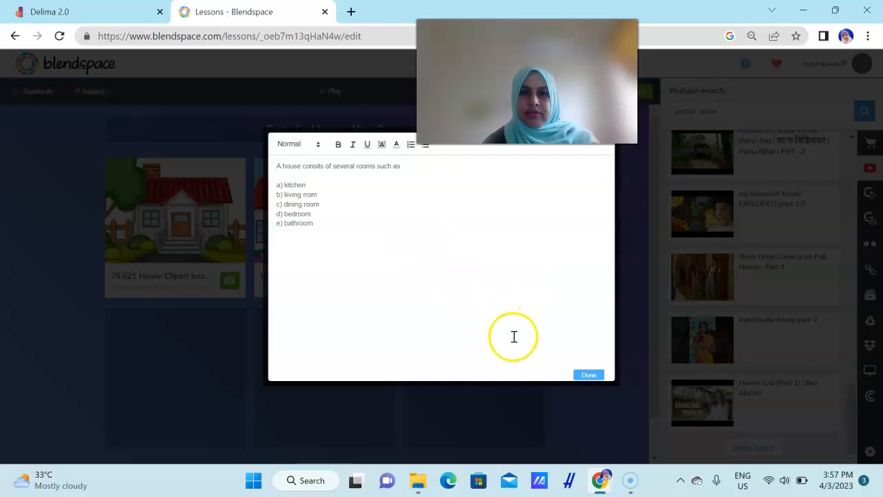
{"action": "left_click", "coordinate": [589, 375]}
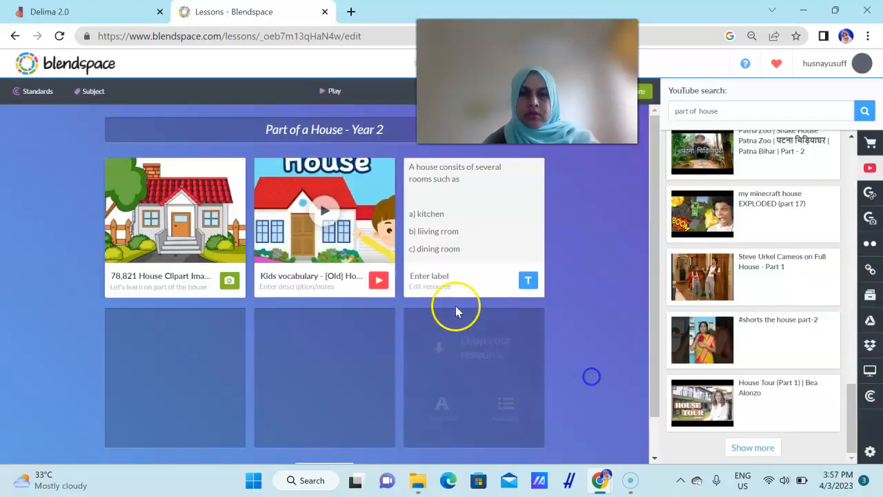
Label the text tile "Let's read".
{"action": "left_click", "coordinate": [422, 276]}
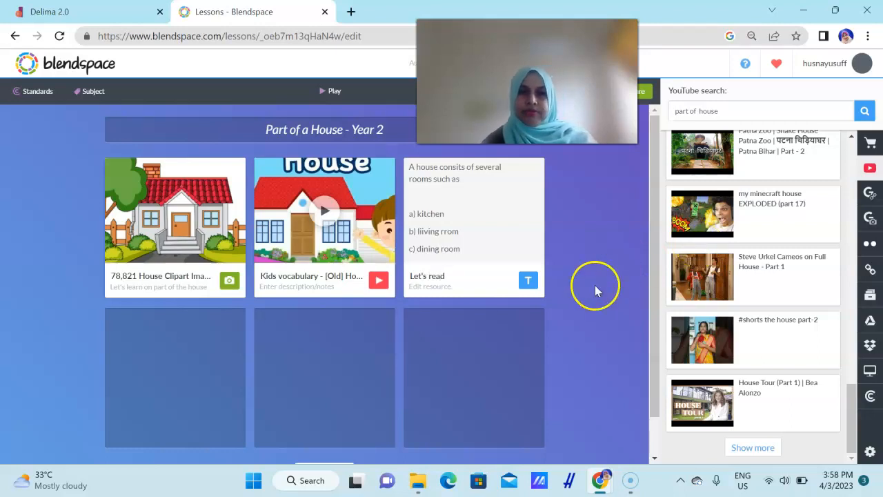
{"action": "left_click", "coordinate": [596, 325]}
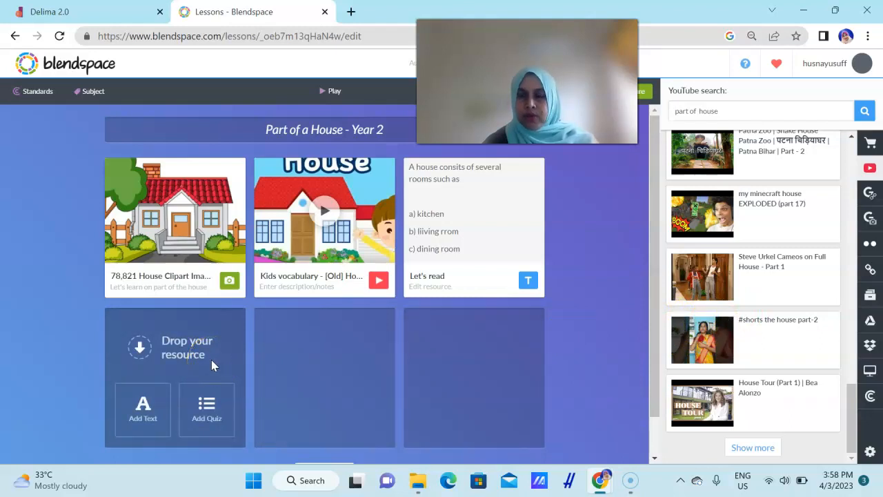
Upload the presentation LET'S PLAY.pptx from the computer and place it in the lesson's fourth tile.
{"action": "left_click", "coordinate": [872, 381]}
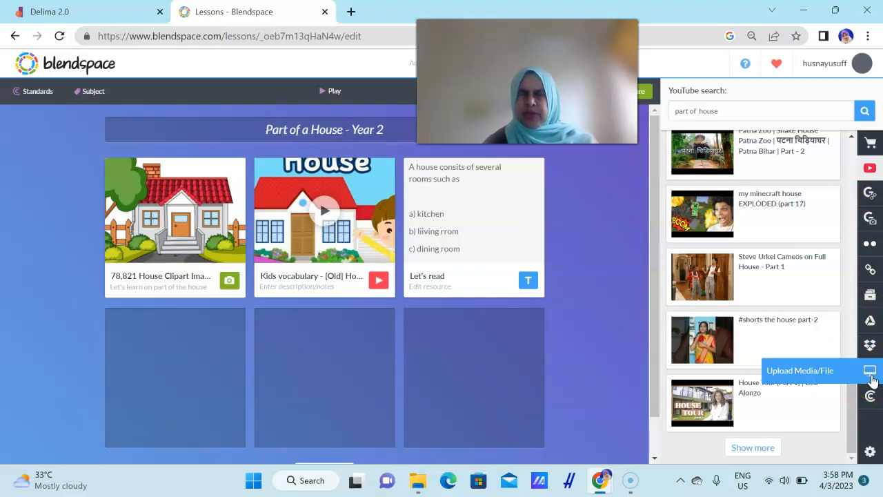
{"action": "left_click", "coordinate": [872, 381]}
{"action": "left_click", "coordinate": [703, 108]}
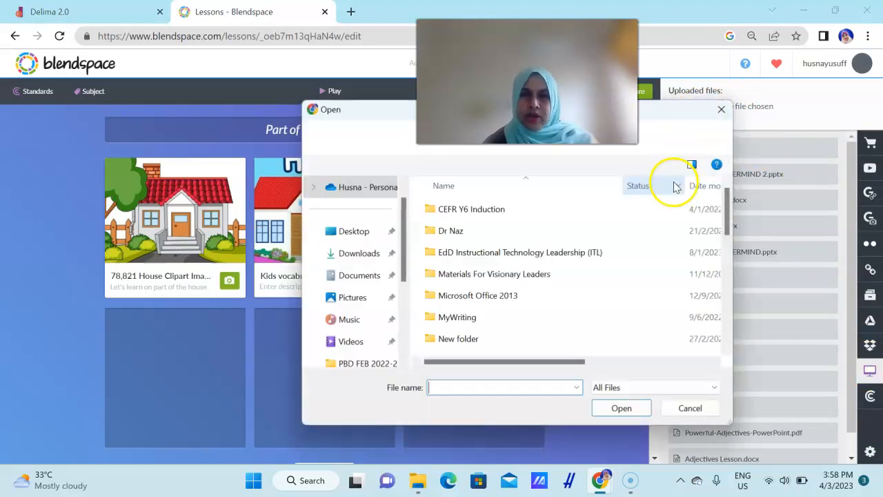
{"action": "scroll", "coordinate": [548, 295], "scroll_direction": "down", "scroll_amount": 5}
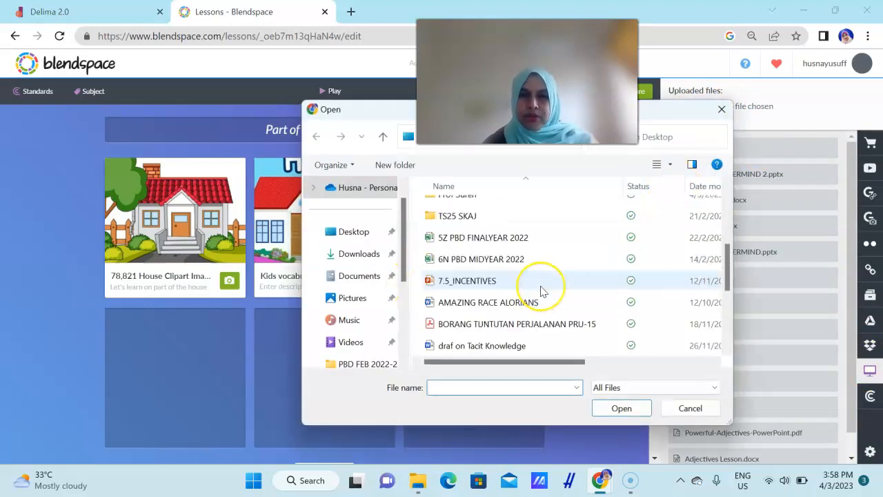
{"action": "scroll", "coordinate": [542, 291], "scroll_direction": "up", "scroll_amount": 2}
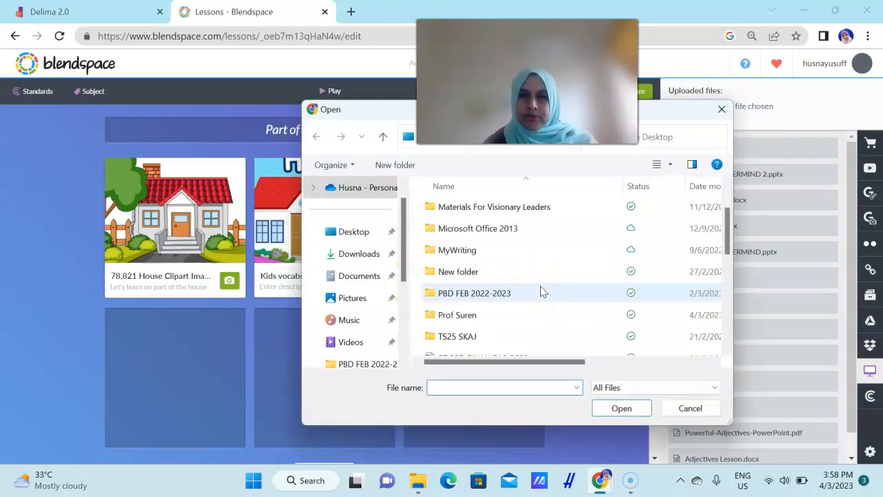
{"action": "left_click", "coordinate": [469, 322]}
{"action": "left_click", "coordinate": [572, 305]}
{"action": "double_click", "coordinate": [500, 318]}
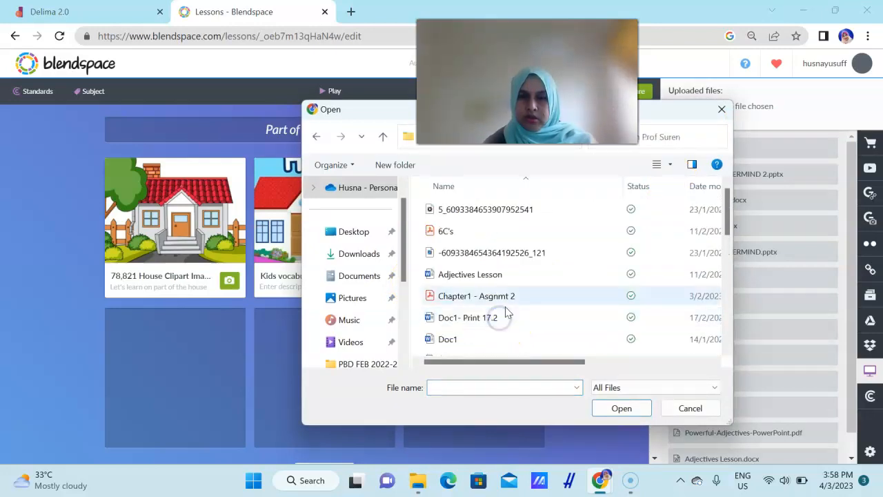
{"action": "scroll", "coordinate": [533, 293], "scroll_direction": "down", "scroll_amount": 2}
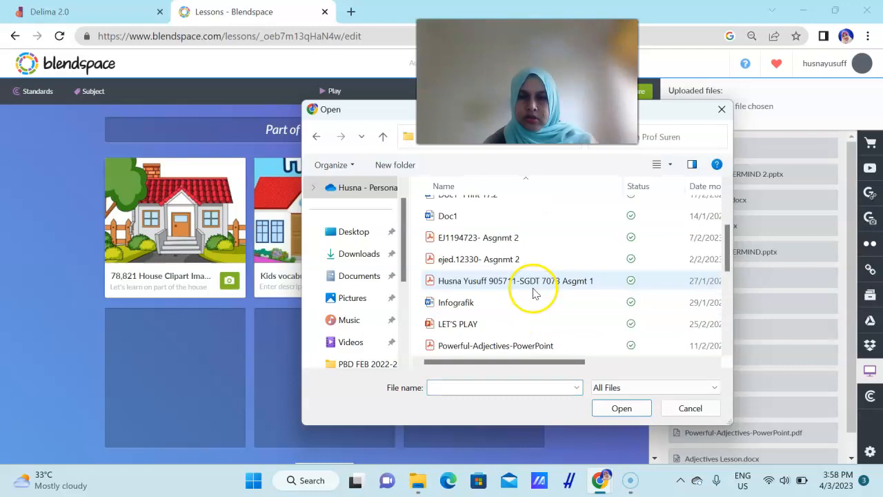
{"action": "left_click", "coordinate": [465, 325]}
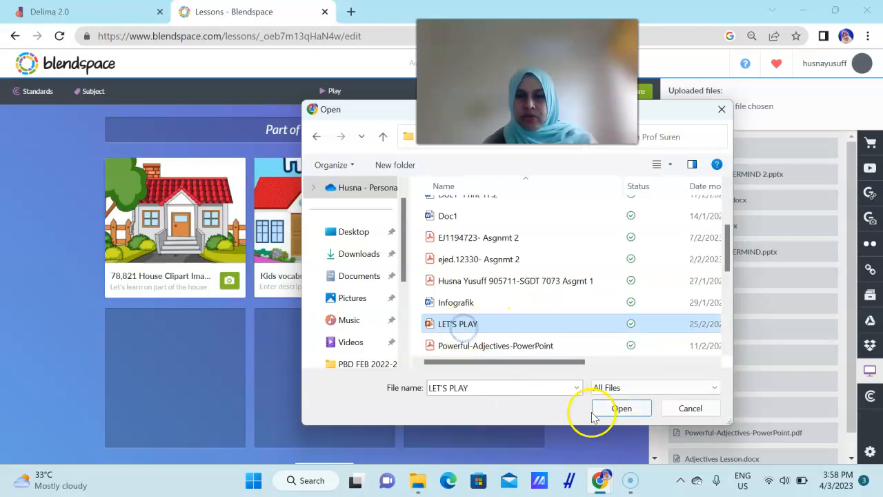
{"action": "left_click", "coordinate": [619, 409]}
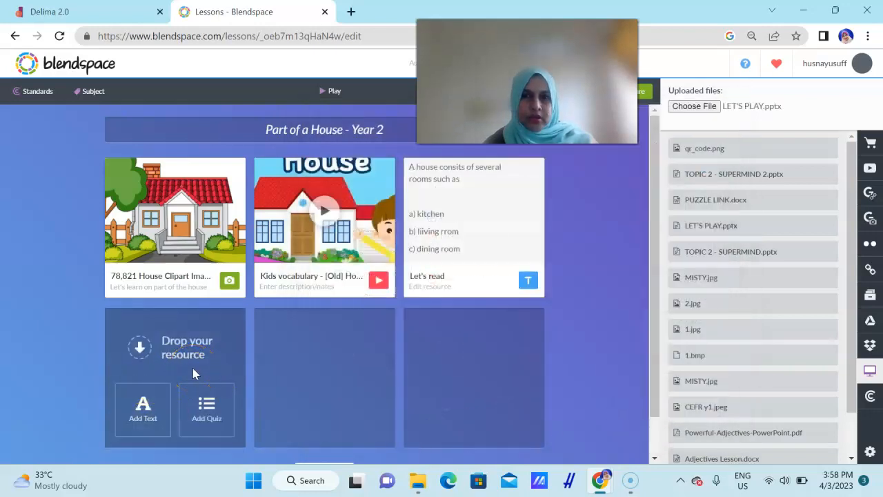
{"action": "scroll", "coordinate": [710, 354], "scroll_direction": "down", "scroll_amount": 2}
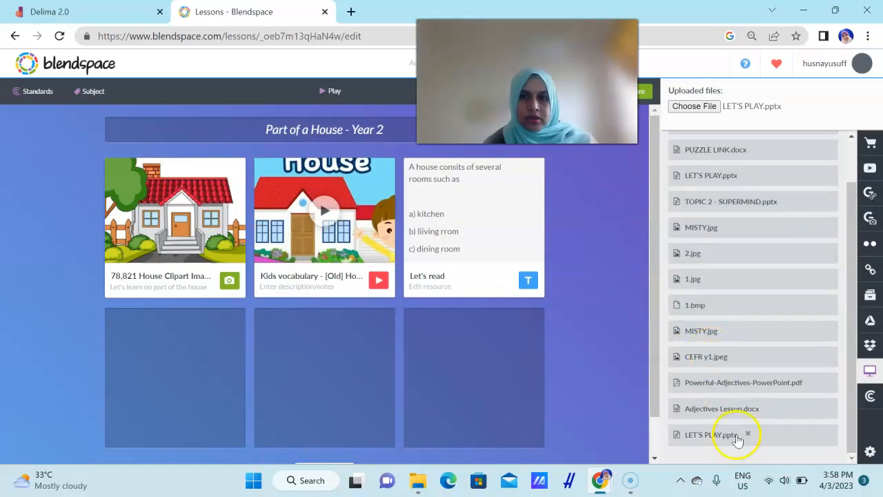
{"action": "left_click_drag", "start_coordinate": [733, 443], "coordinate": [201, 355]}
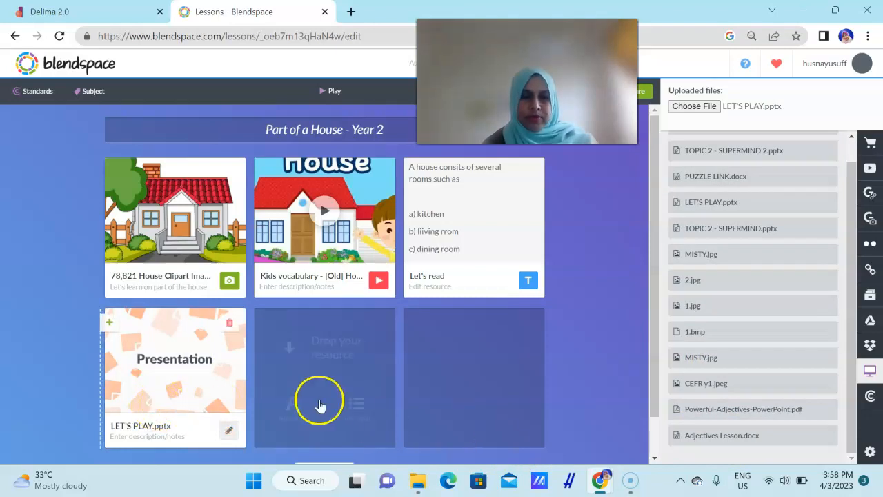
Add a quiz to the fifth tile and enter "At night, we sleep in a ..." as its first question.
{"action": "mouse_move", "coordinate": [347, 388]}
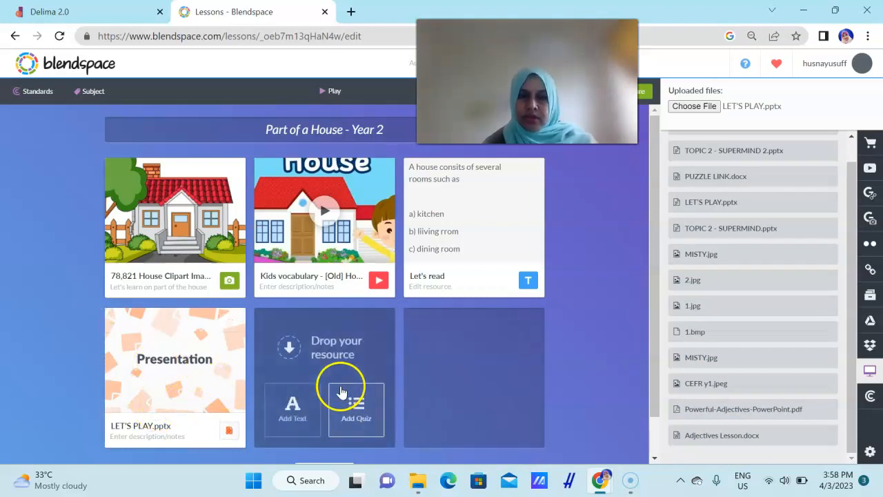
{"action": "left_click", "coordinate": [336, 413]}
{"action": "left_click", "coordinate": [340, 153]}
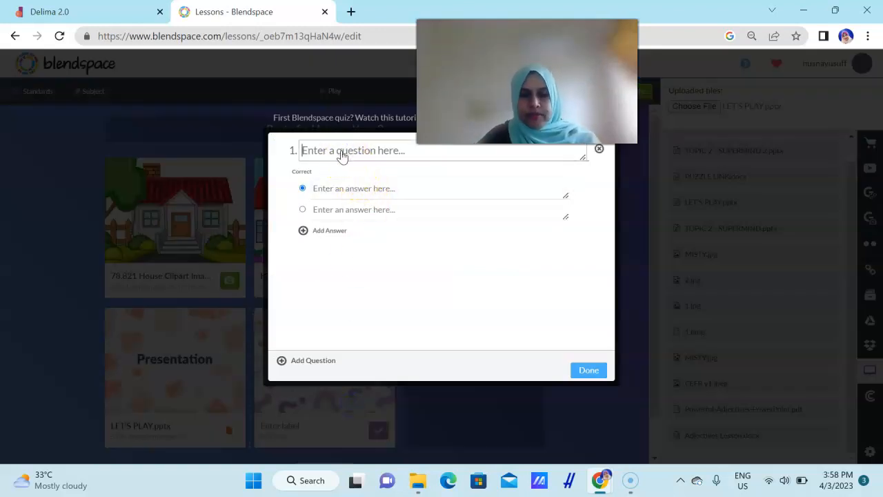
{"action": "type", "text": "At night, we sleep in a ..."}
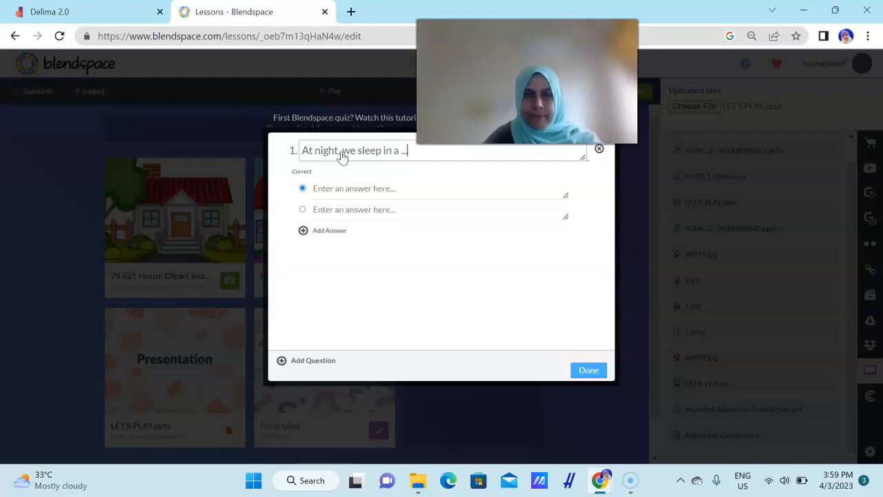
Give the first question the answers "kitchen" and "bedroom", and mark "bedroom" as correct.
{"action": "left_click", "coordinate": [322, 188]}
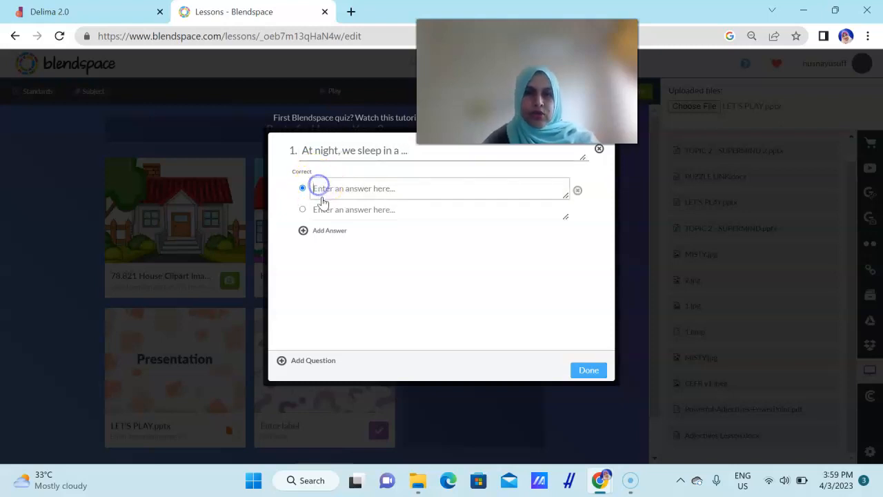
{"action": "type", "text": "kitchen"}
{"action": "left_click", "coordinate": [321, 209]}
{"action": "type", "text": "bedroom"}
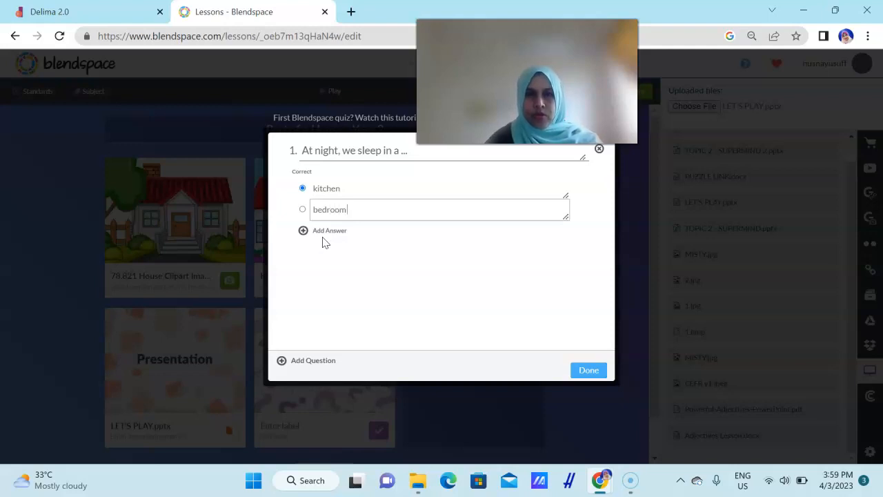
{"action": "left_click", "coordinate": [303, 209]}
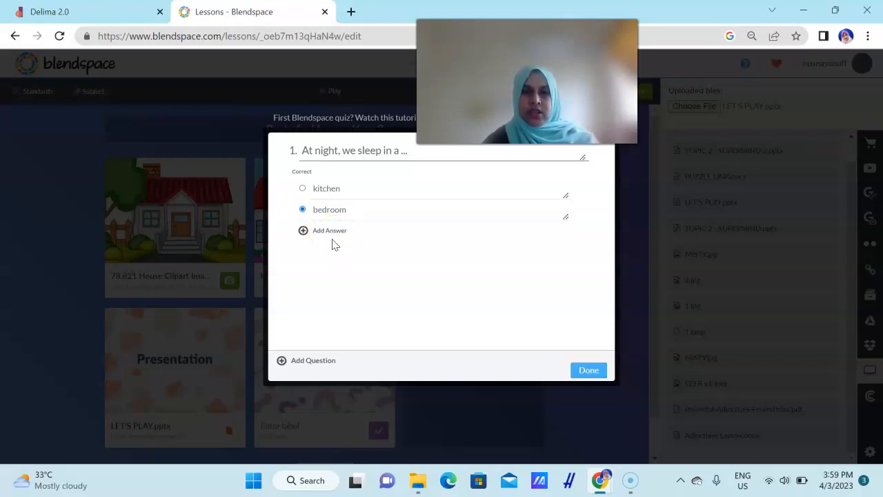
Add a second quiz question reading "My mother cooks in the ...".
{"action": "left_click", "coordinate": [301, 373]}
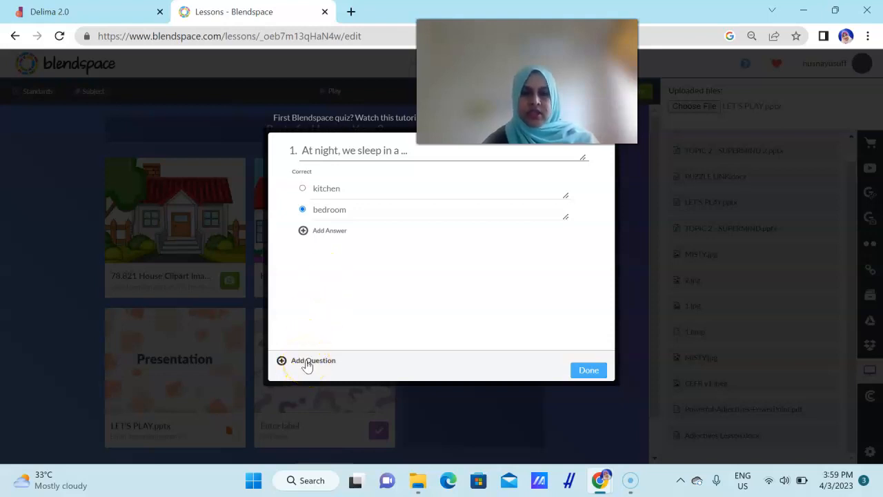
{"action": "left_click", "coordinate": [307, 362]}
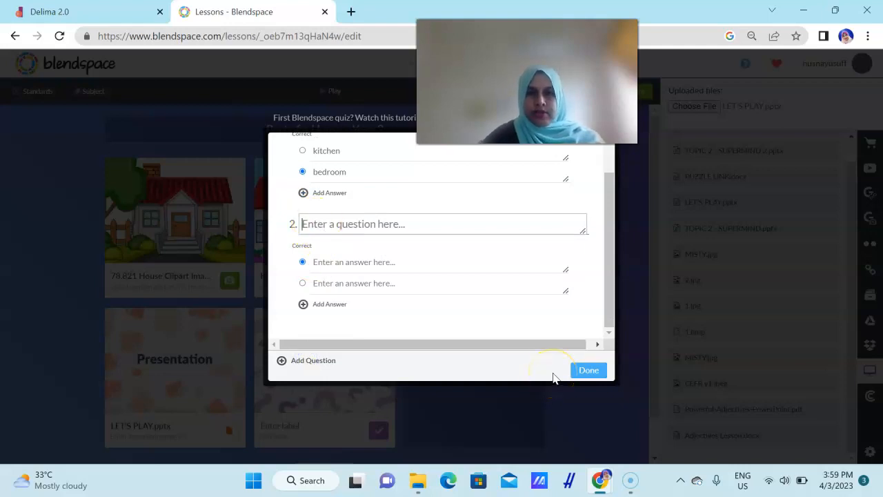
{"action": "type", "text": "W"}
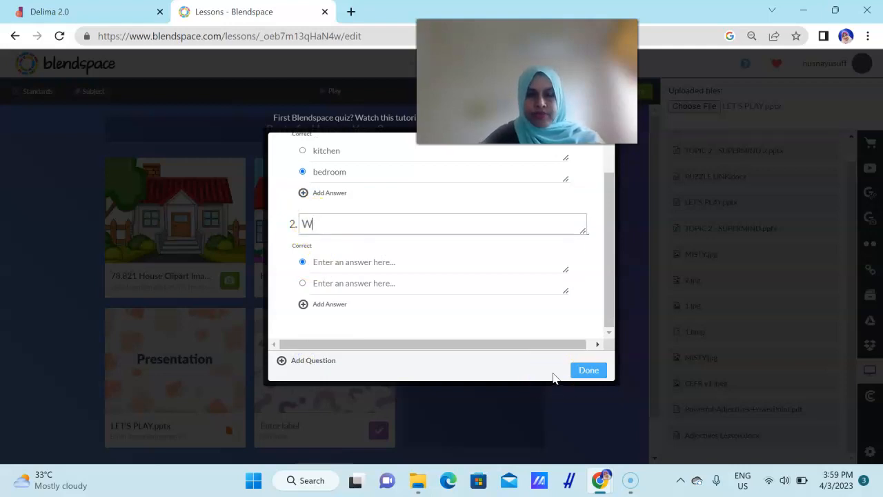
{"action": "key", "text": "BackSpace"}
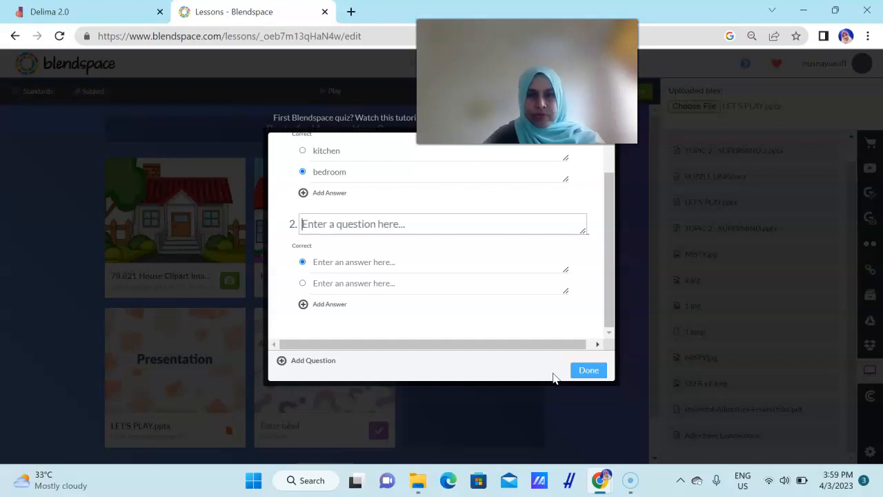
{"action": "type", "text": "My mother cooks in the ..."}
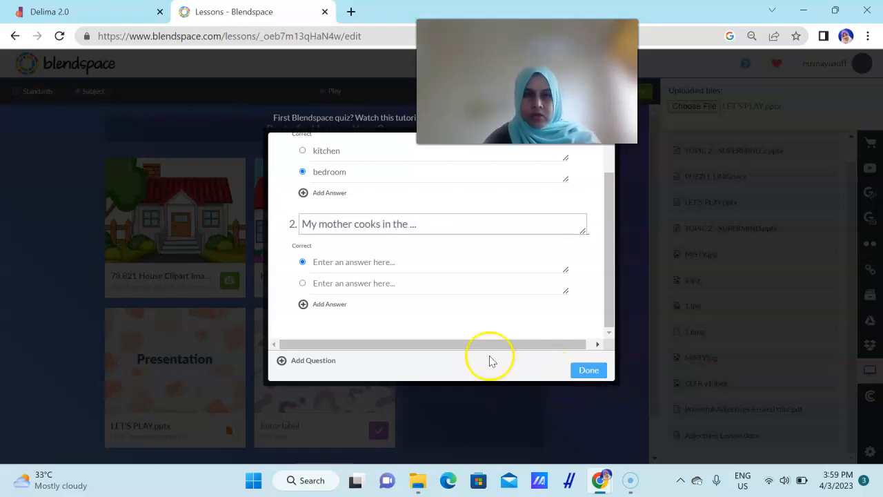
Give the second question the answers "toilet" and "kitchen", mark "kitchen" as correct, and finish the quiz.
{"action": "left_click", "coordinate": [359, 265]}
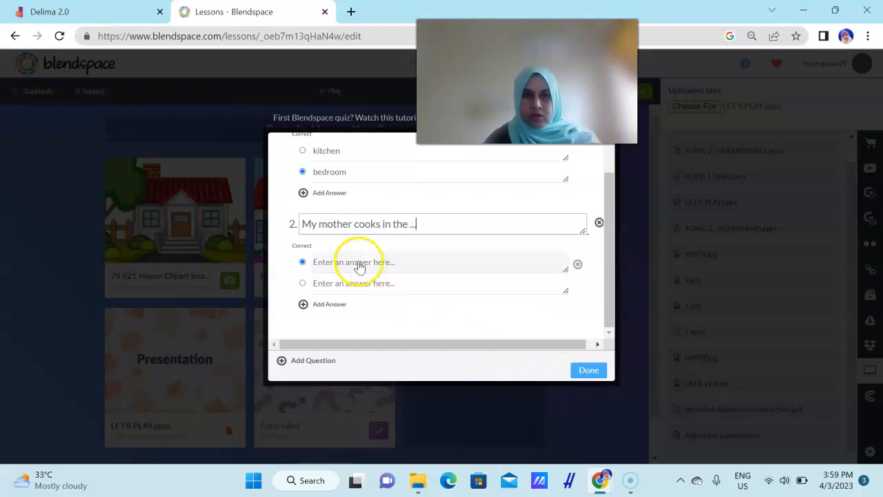
{"action": "type", "text": "t"}
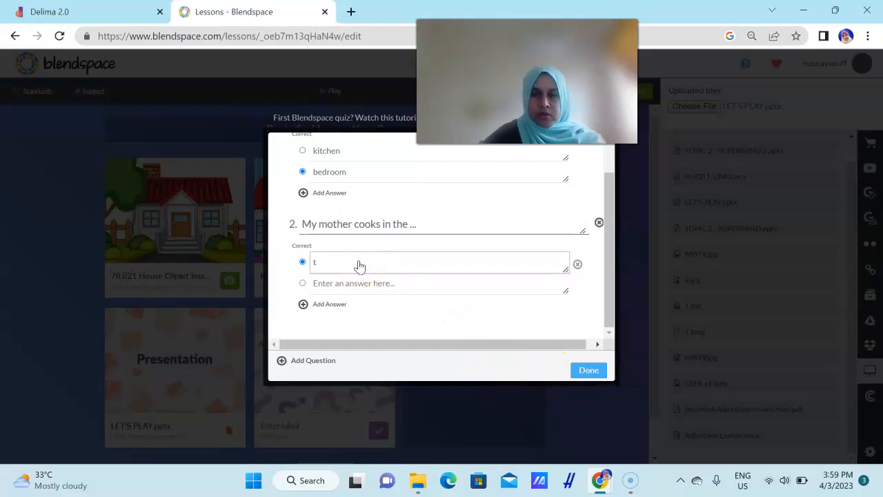
{"action": "key", "text": "BackSpace"}
{"action": "key", "text": "BackSpace"}
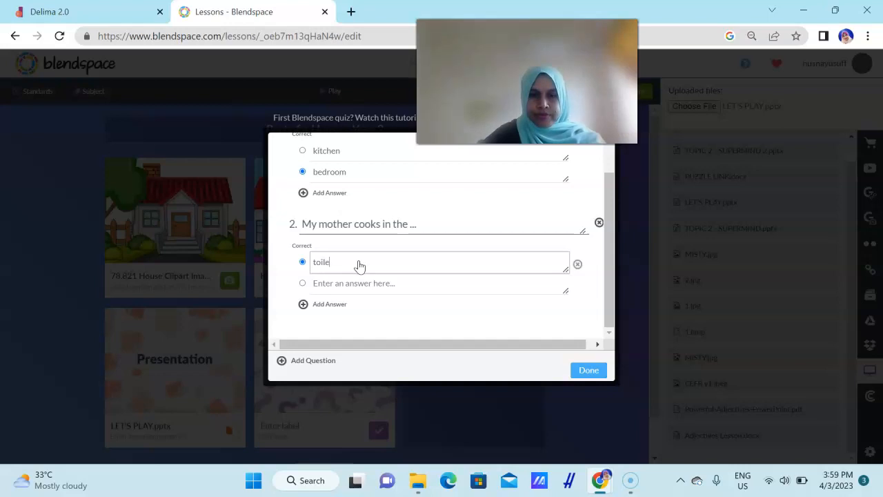
{"action": "left_click", "coordinate": [338, 284]}
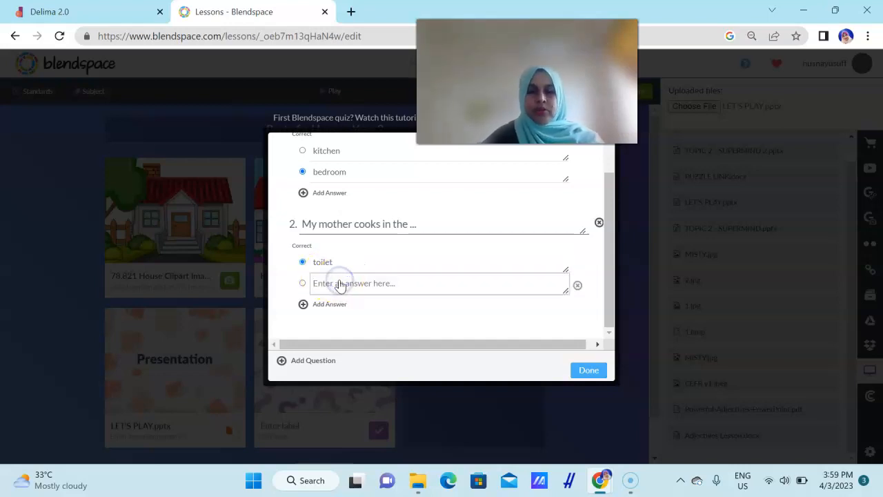
{"action": "type", "text": "kitchen"}
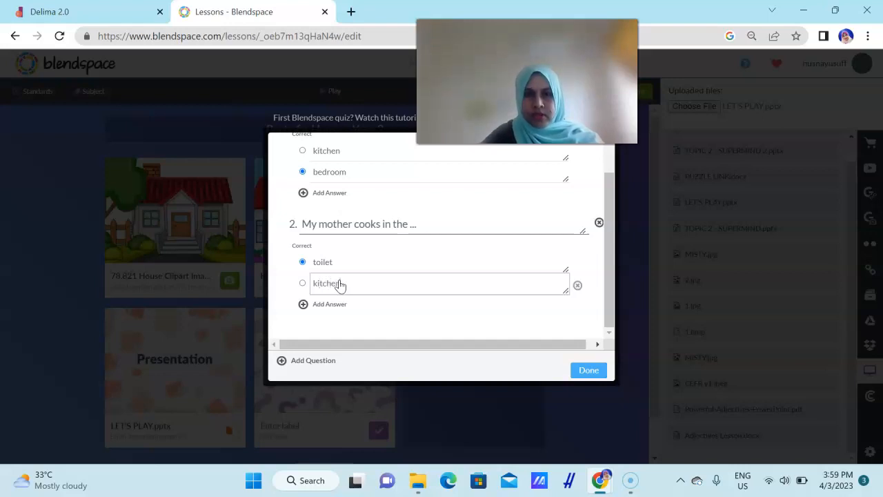
{"action": "left_click", "coordinate": [302, 284]}
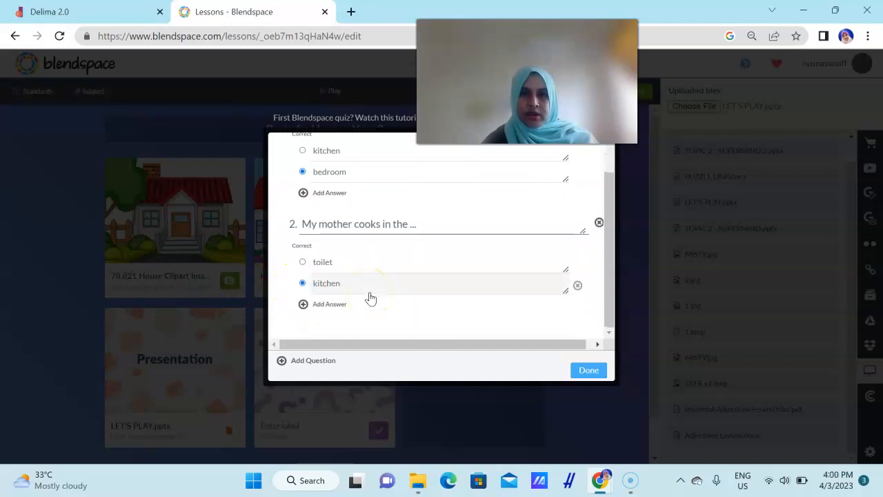
{"action": "left_click", "coordinate": [591, 371]}
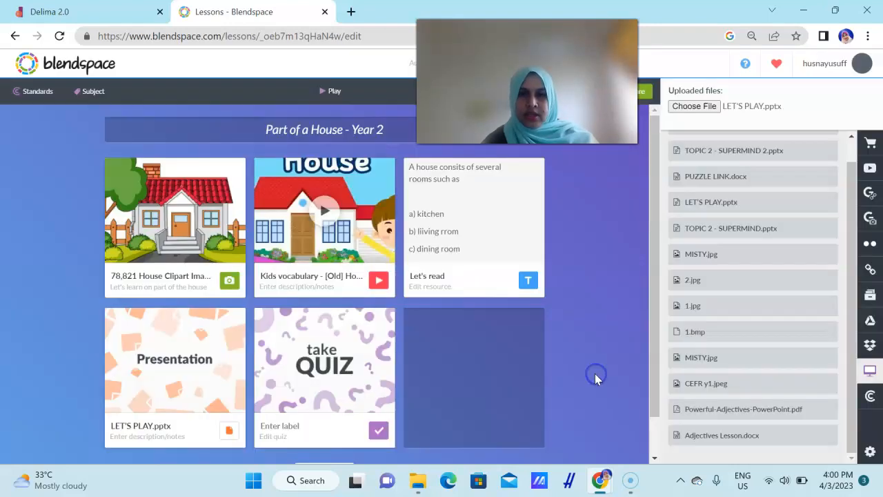
Search Google Images for "the end" and place the red "The End" picture in the sixth tile.
{"action": "mouse_move", "coordinate": [456, 371]}
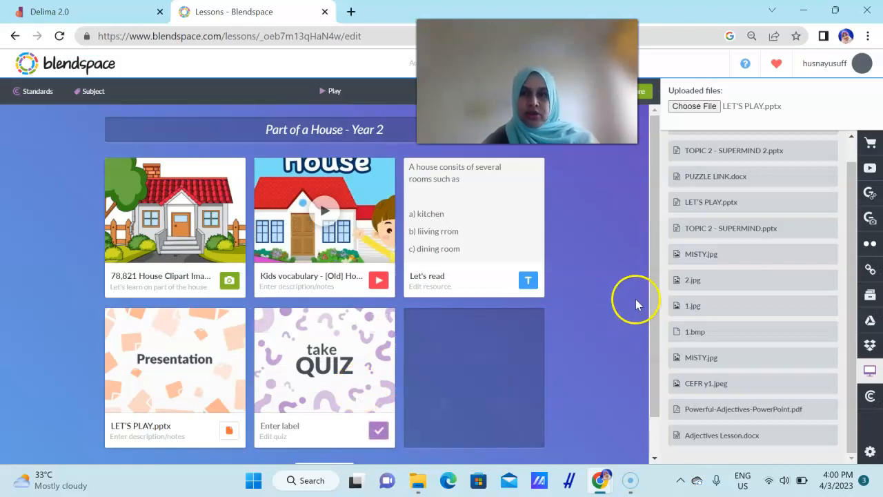
{"action": "left_click", "coordinate": [870, 217]}
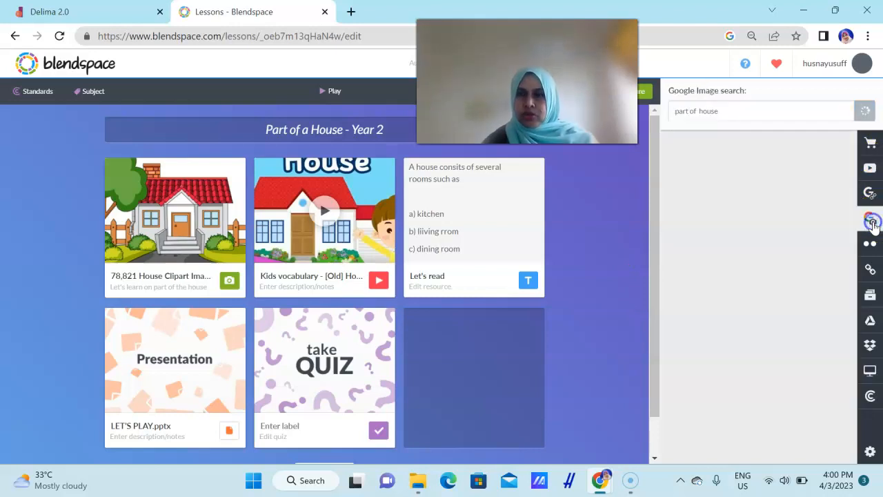
{"action": "left_click_drag", "start_coordinate": [736, 112], "coordinate": [662, 110]}
{"action": "type", "text": "the end"}
{"action": "key", "text": "Return"}
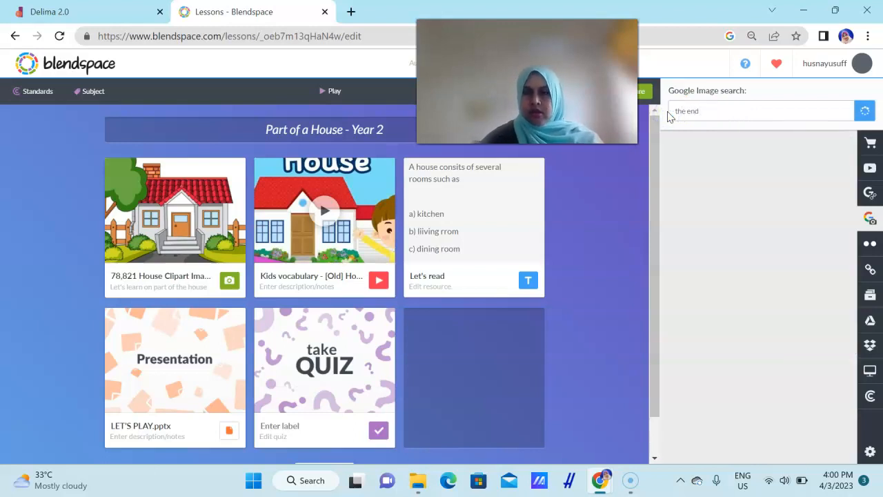
{"action": "left_click_drag", "start_coordinate": [706, 187], "coordinate": [483, 359]}
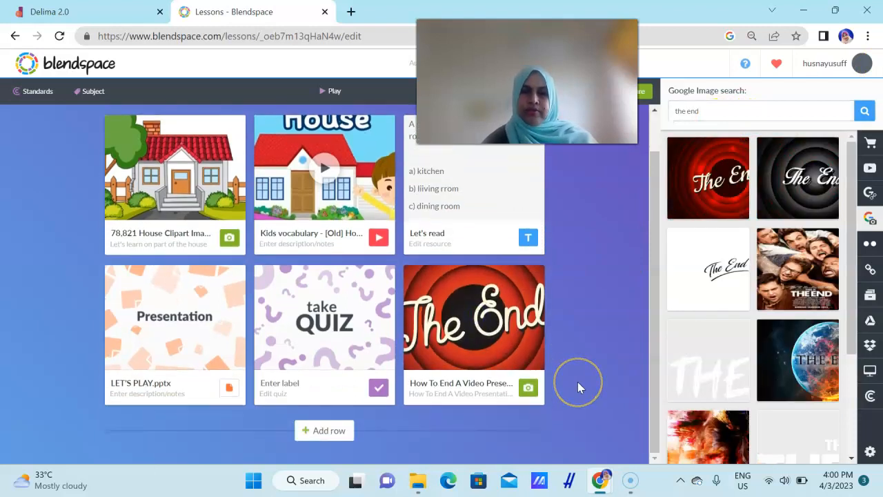
Add another row of empty tiles below the lesson's second row.
{"action": "scroll", "coordinate": [583, 373], "scroll_direction": "down", "scroll_amount": 1}
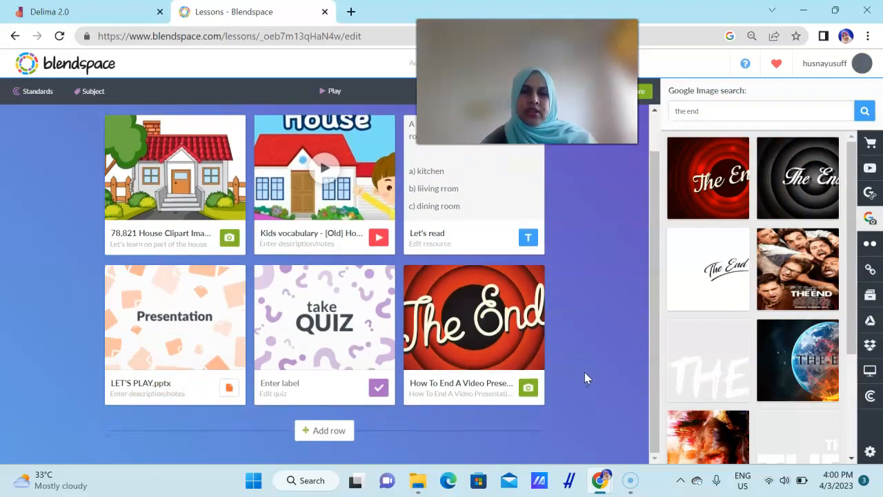
{"action": "left_click", "coordinate": [489, 291]}
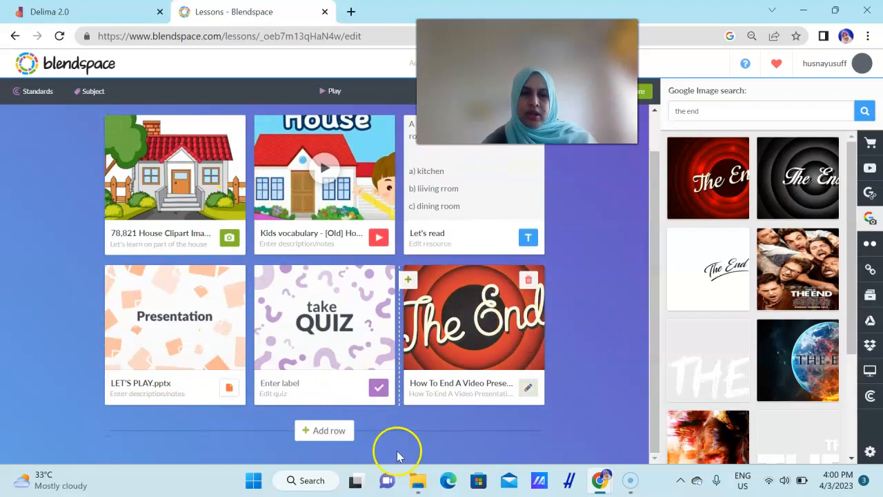
{"action": "left_click", "coordinate": [328, 431]}
{"action": "scroll", "coordinate": [591, 374], "scroll_direction": "down", "scroll_amount": 3}
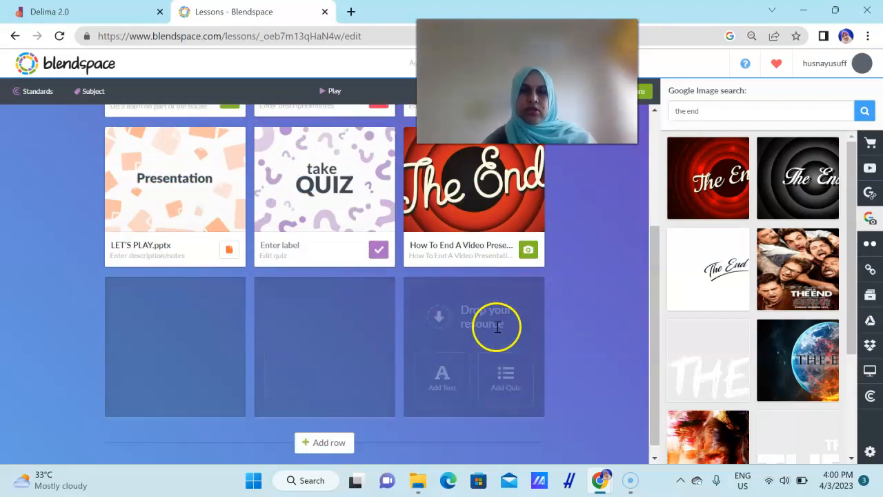
Play the lesson from the first tile's house picture, and briefly run the Parts of the House video in the second tile.
{"action": "scroll", "coordinate": [560, 323], "scroll_direction": "up", "scroll_amount": 3}
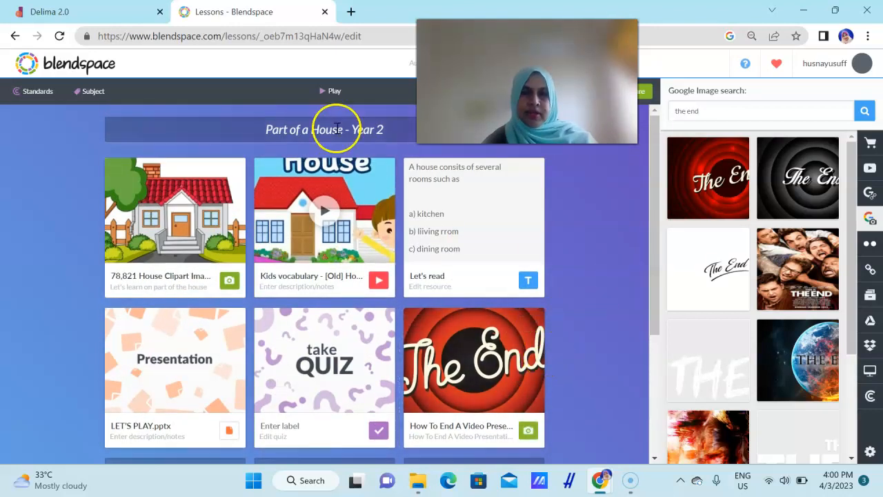
{"action": "left_click_drag", "start_coordinate": [494, 103], "coordinate": [653, 165]}
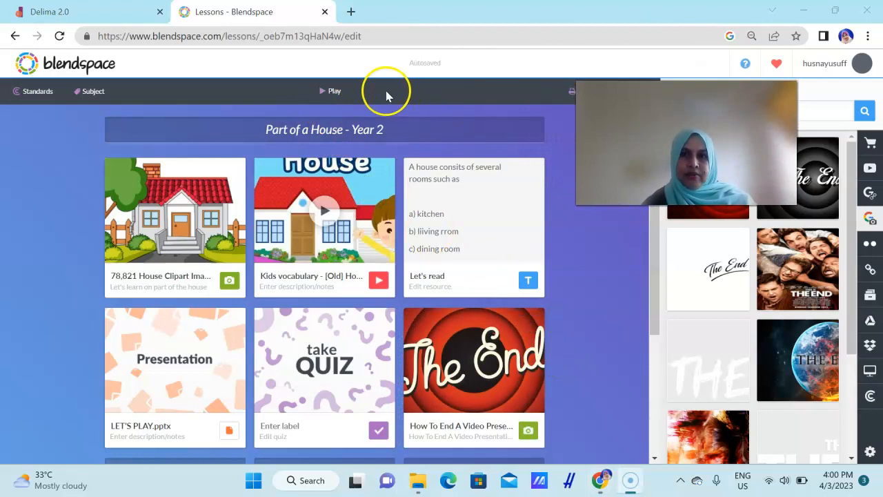
{"action": "left_click", "coordinate": [329, 93]}
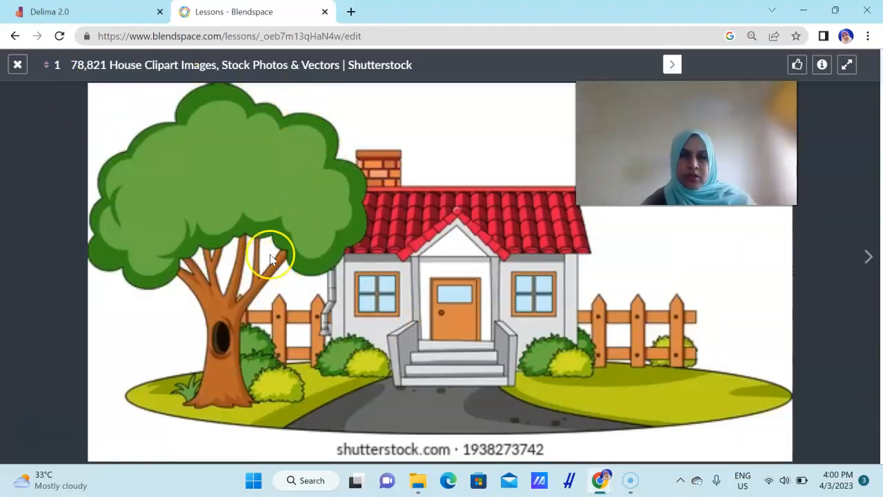
{"action": "left_click", "coordinate": [867, 262]}
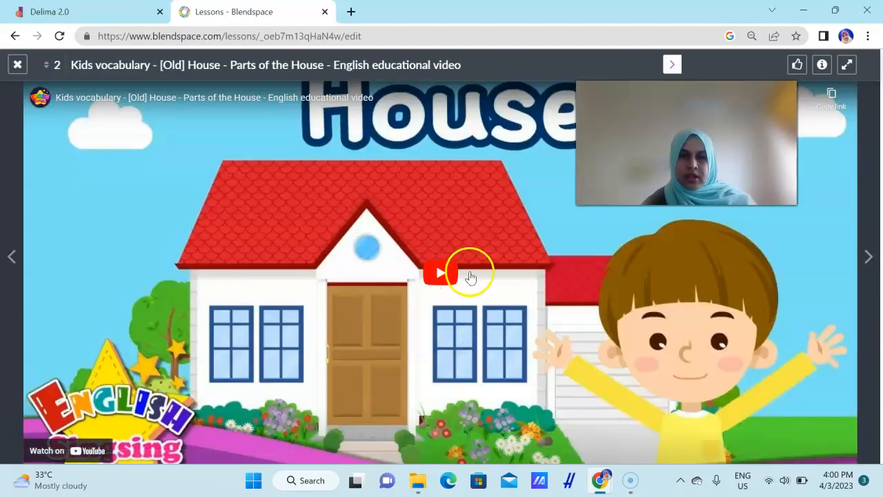
{"action": "left_click", "coordinate": [442, 274]}
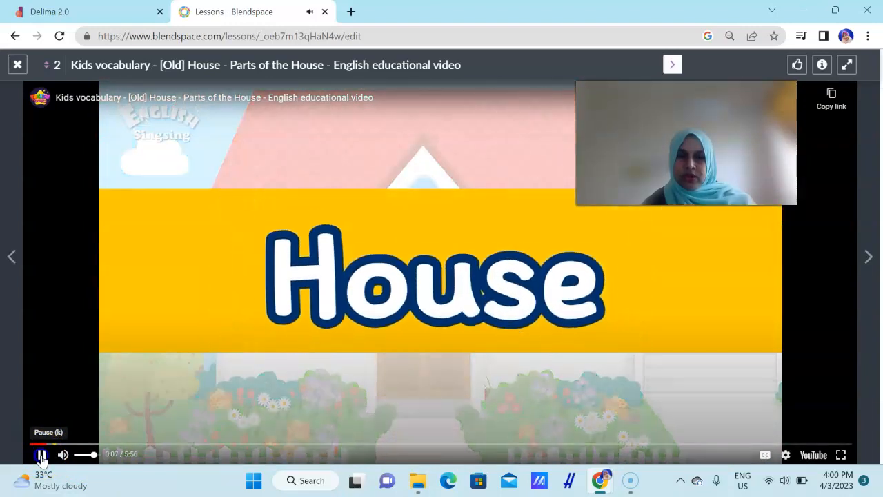
{"action": "left_click", "coordinate": [41, 455]}
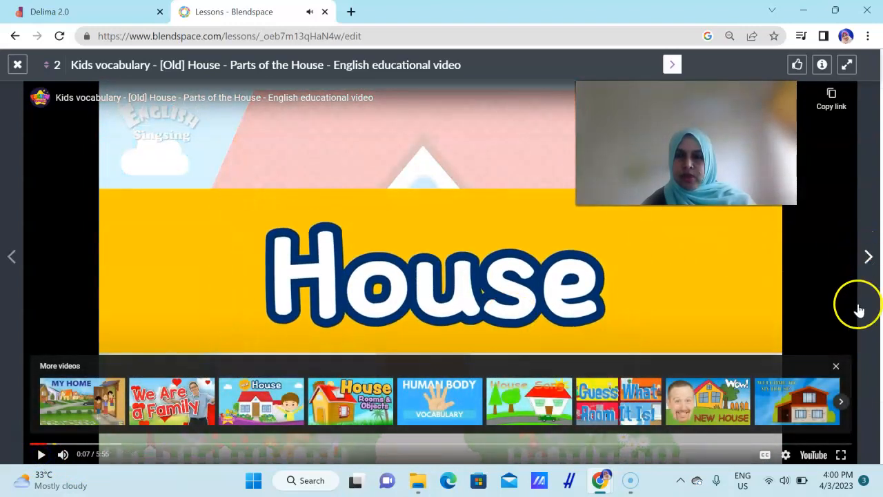
Preview the "Let's read" text, the LET'S PLAY presentation, the quiz and "The End" picture, and exit the lesson playback.
{"action": "left_click", "coordinate": [869, 257]}
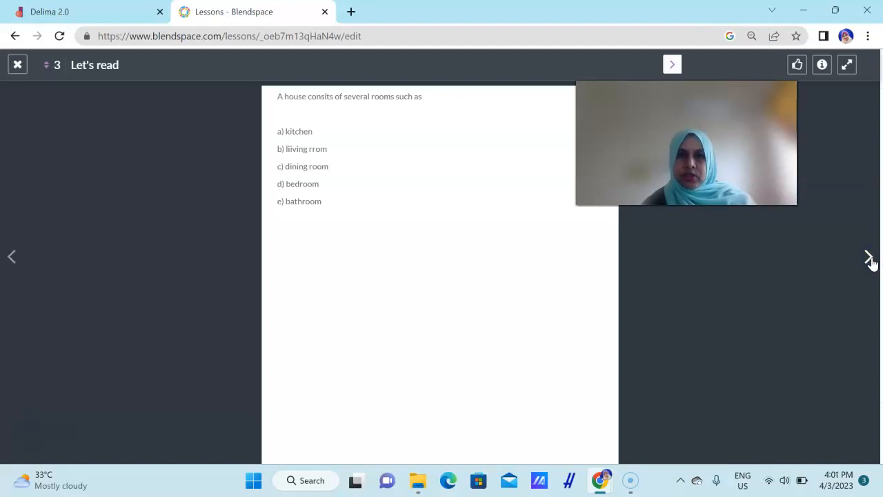
{"action": "left_click", "coordinate": [869, 257]}
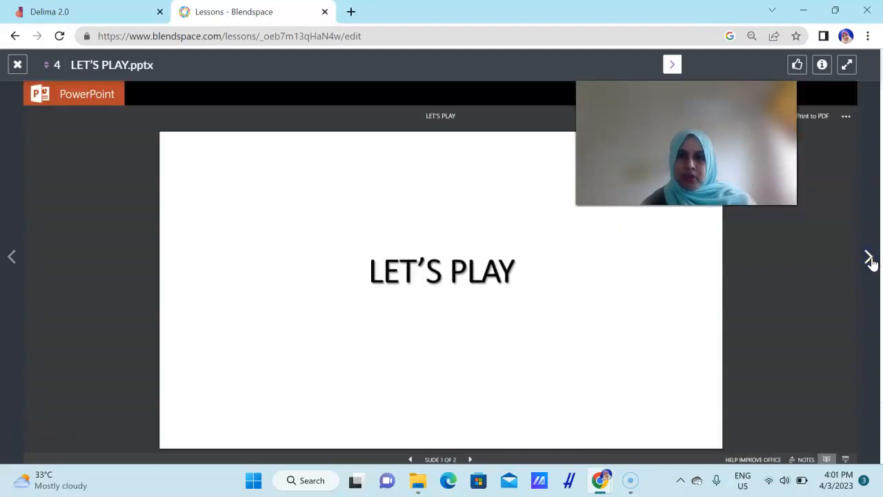
{"action": "left_click", "coordinate": [869, 258]}
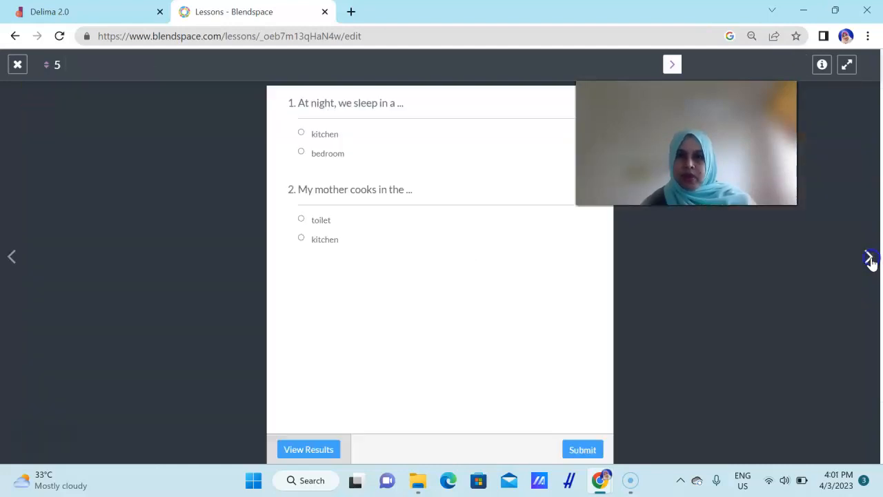
{"action": "left_click", "coordinate": [868, 259]}
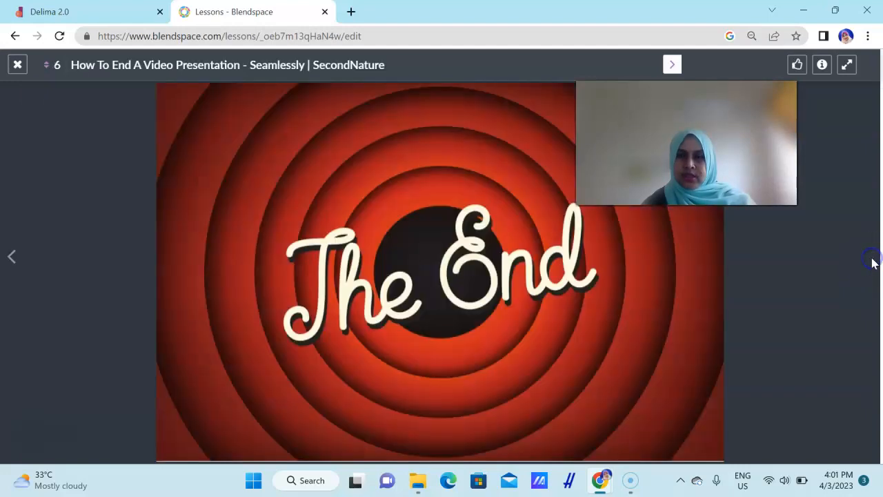
{"action": "left_click", "coordinate": [754, 242]}
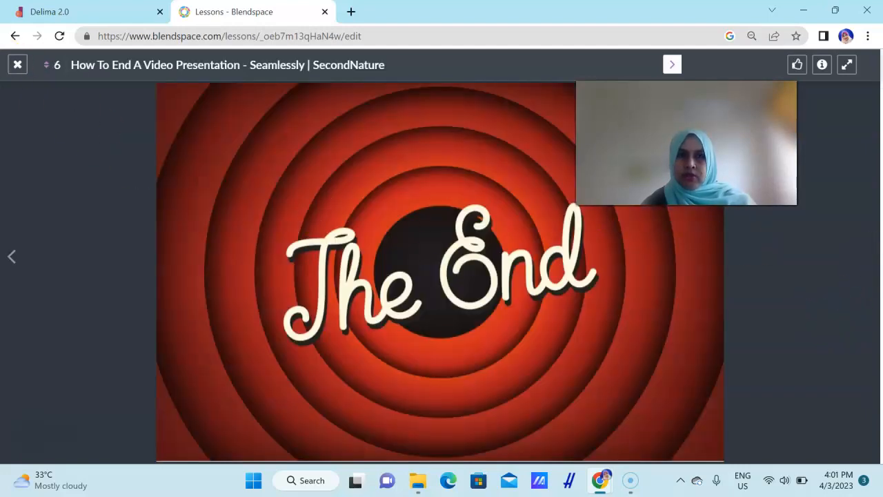
{"action": "left_click", "coordinate": [18, 64]}
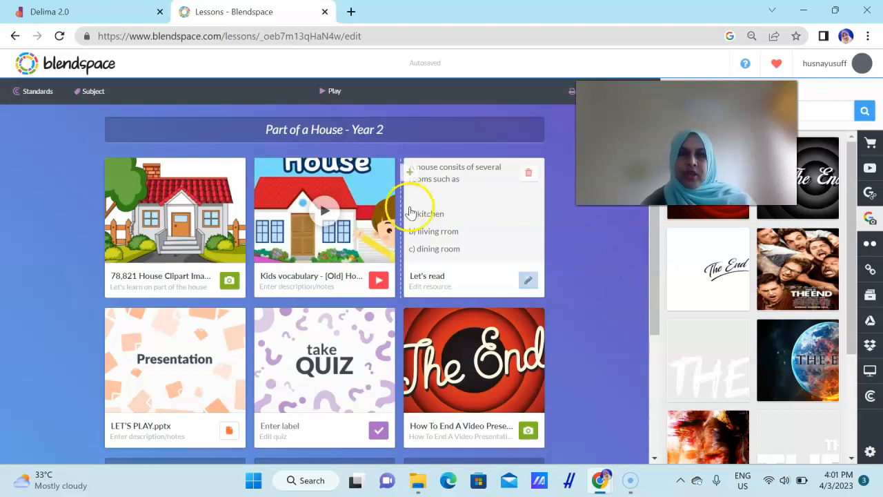
Set the lesson's privacy to "Only people with the link and my students" and the resources that can be copied to "None".
{"action": "left_click", "coordinate": [630, 480]}
{"action": "left_click_drag", "start_coordinate": [686, 143], "coordinate": [724, 186]}
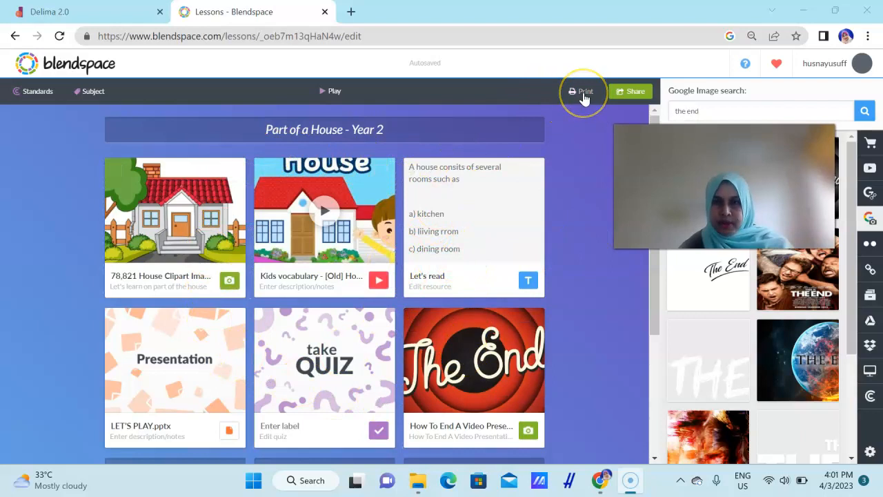
{"action": "left_click", "coordinate": [618, 96]}
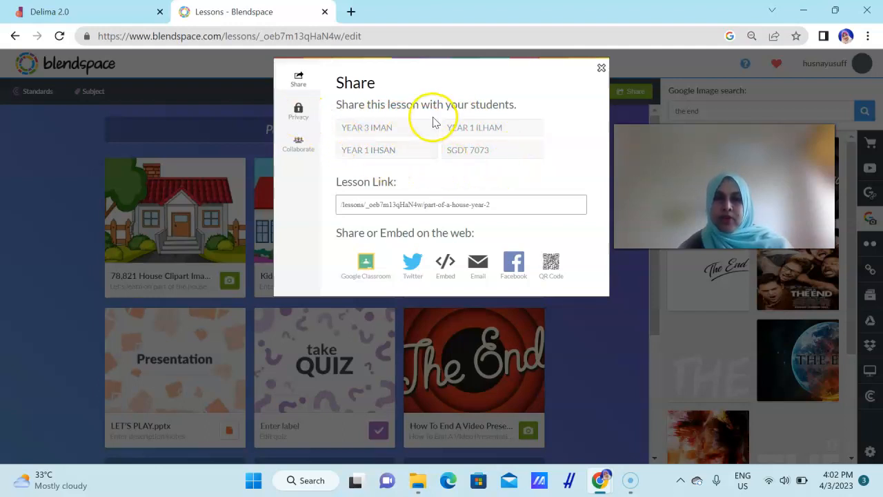
{"action": "left_click", "coordinate": [296, 112]}
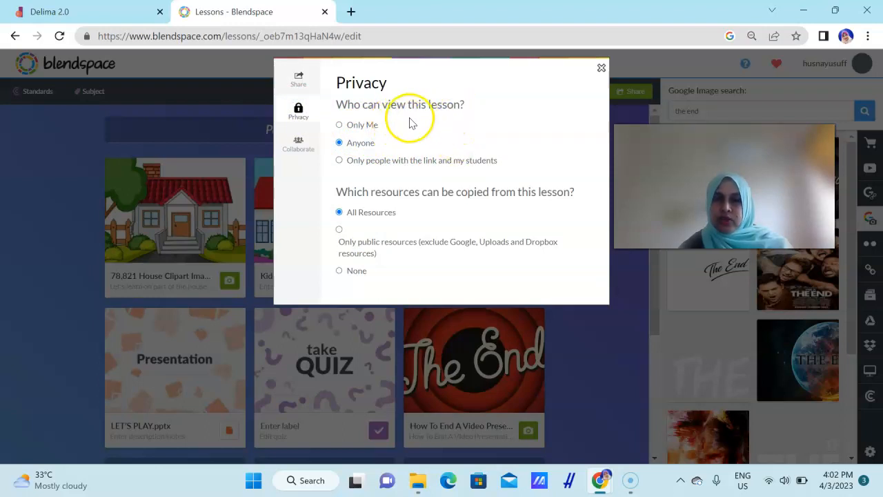
{"action": "left_click", "coordinate": [339, 161]}
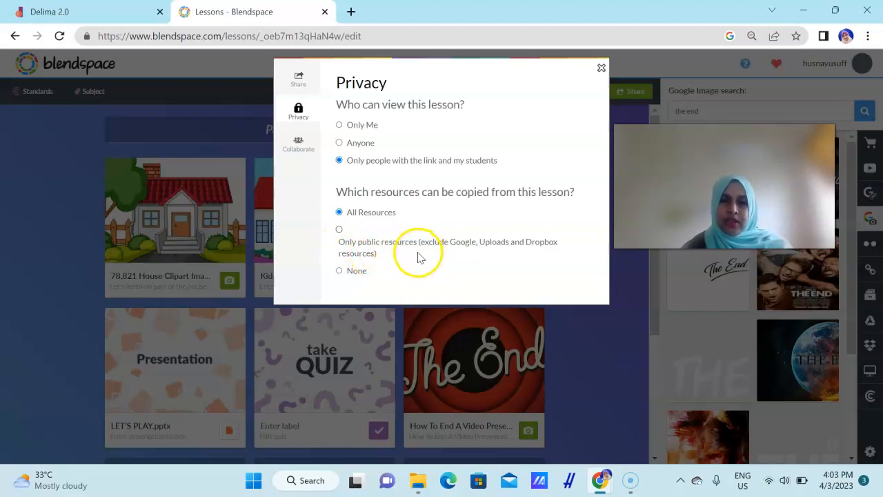
{"action": "left_click", "coordinate": [339, 272]}
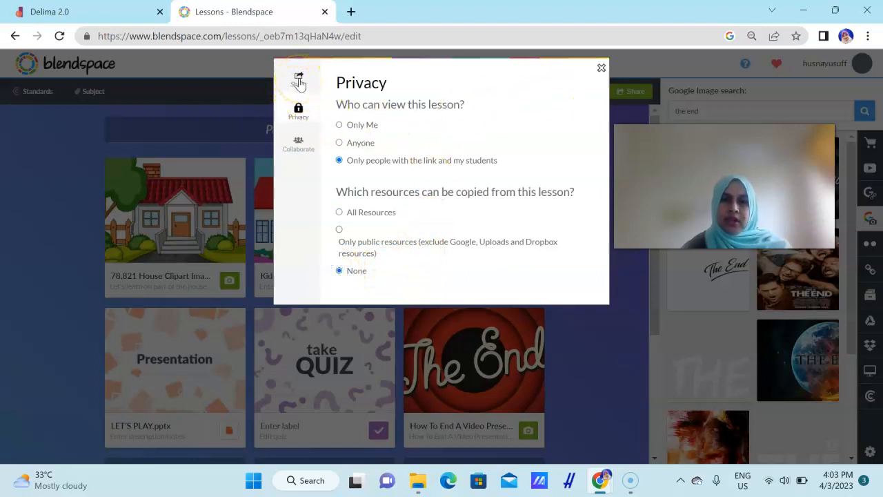
Review the lesson's co-author options and its student and web sharing options, and close the sharing dialog.
{"action": "left_click", "coordinate": [298, 144]}
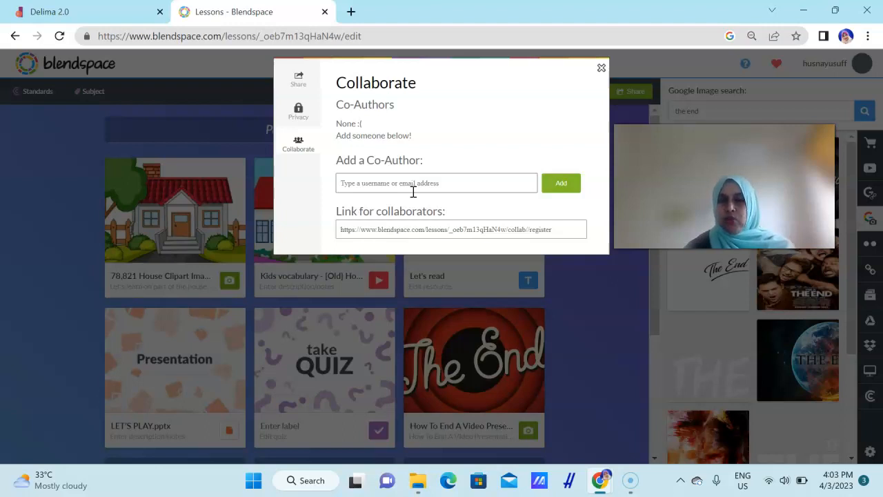
{"action": "left_click", "coordinate": [379, 182]}
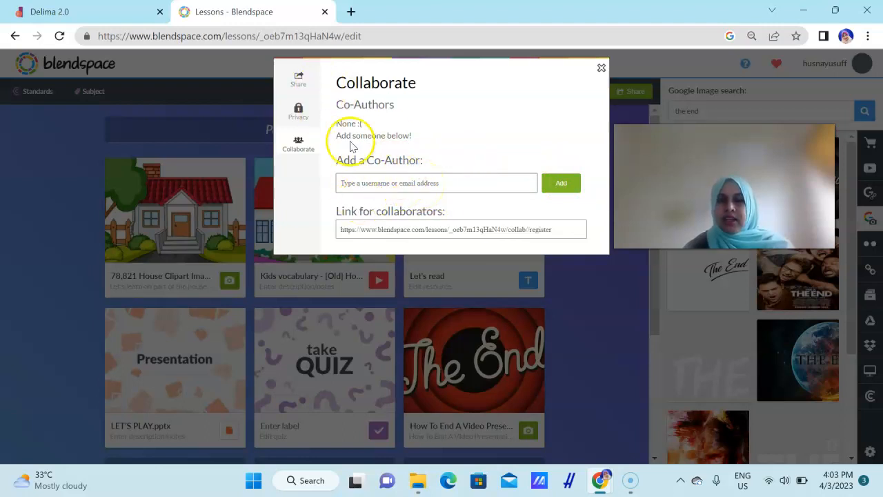
{"action": "left_click", "coordinate": [298, 78]}
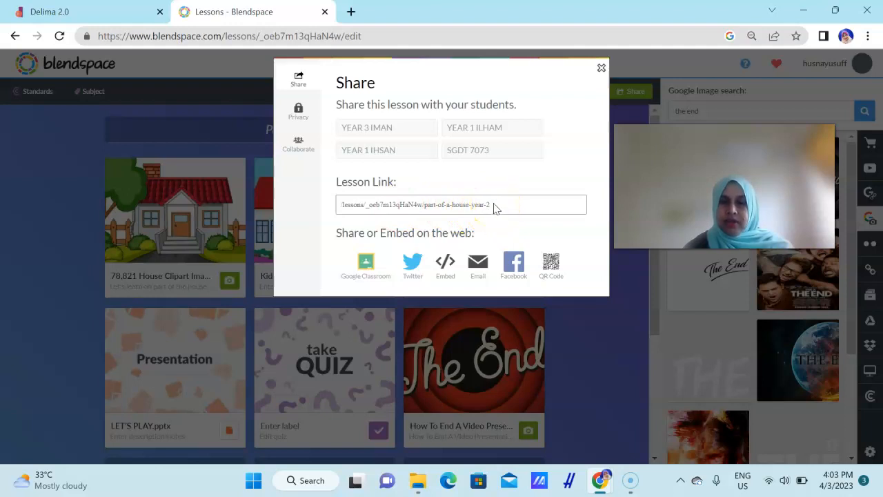
{"action": "left_click", "coordinate": [601, 68]}
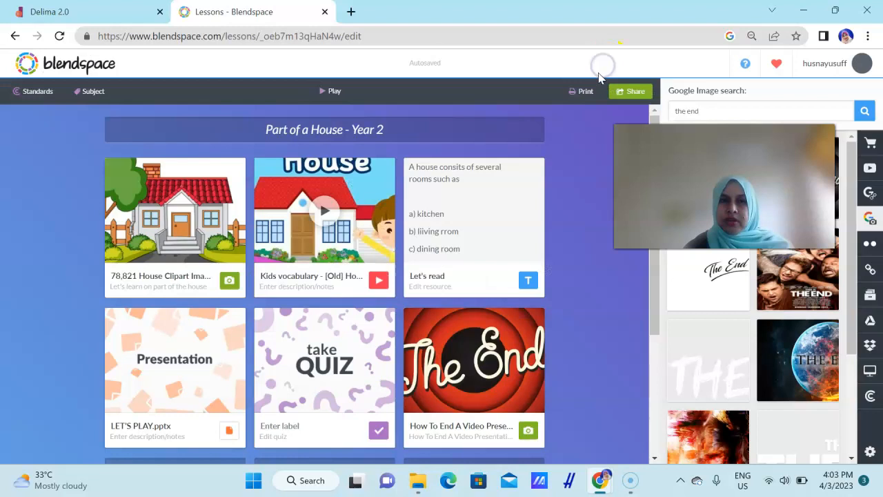
Return to the dashboard and create a class named "2 Iman" with the grade level 2nd Grade.
{"action": "left_click", "coordinate": [98, 63]}
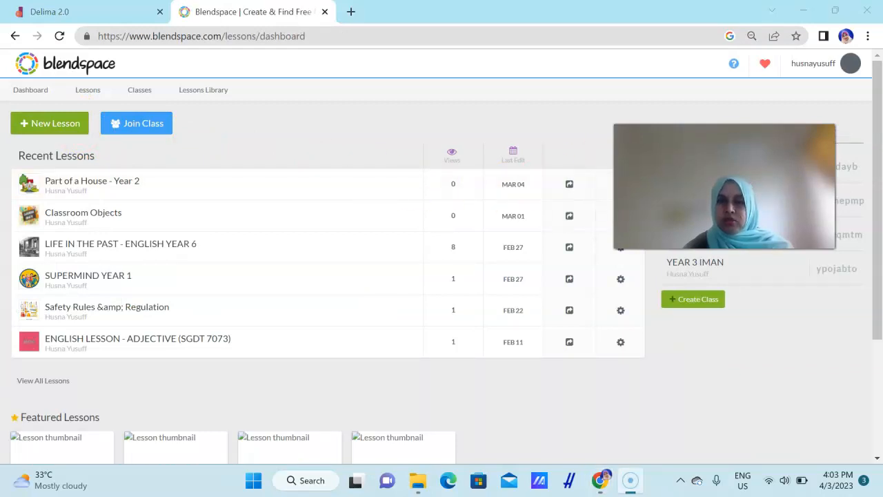
{"action": "left_click", "coordinate": [694, 299]}
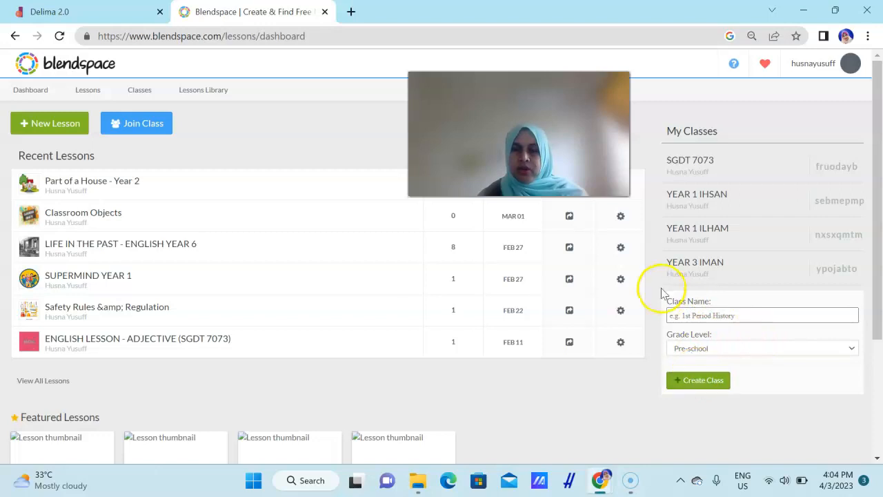
{"action": "left_click", "coordinate": [696, 315]}
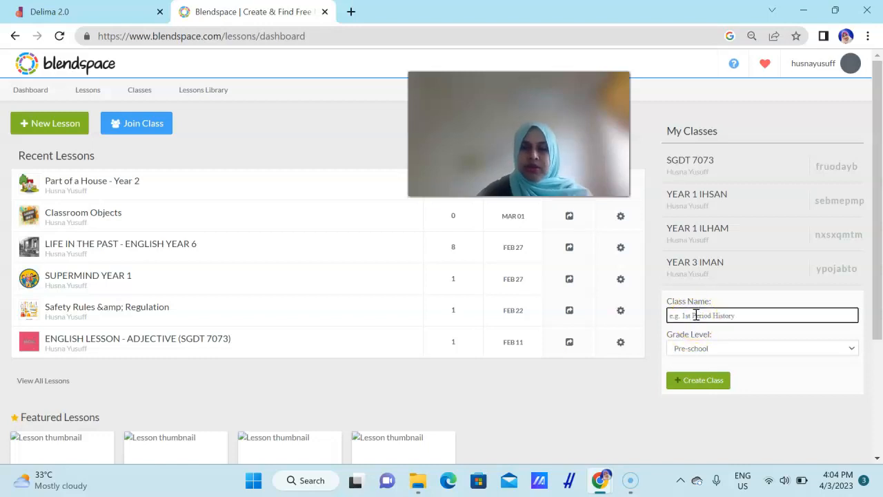
{"action": "type", "text": "ye"}
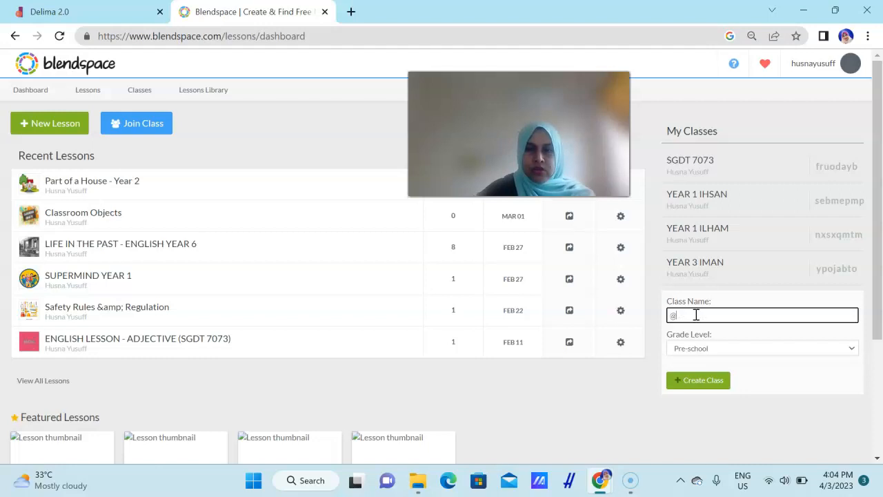
{"action": "key", "text": "BackSpace"}
{"action": "key", "text": "BackSpace"}
{"action": "type", "text": "2 Iman"}
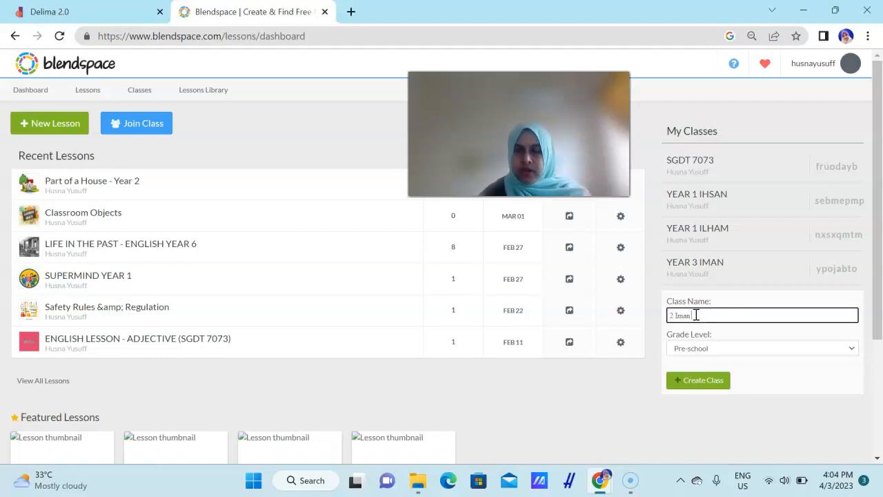
{"action": "left_click", "coordinate": [851, 347]}
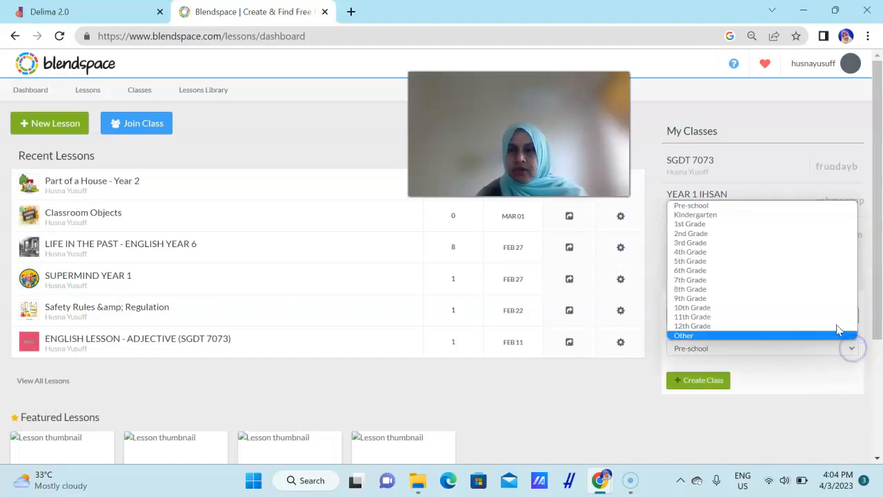
{"action": "left_click", "coordinate": [767, 233]}
{"action": "left_click", "coordinate": [705, 380]}
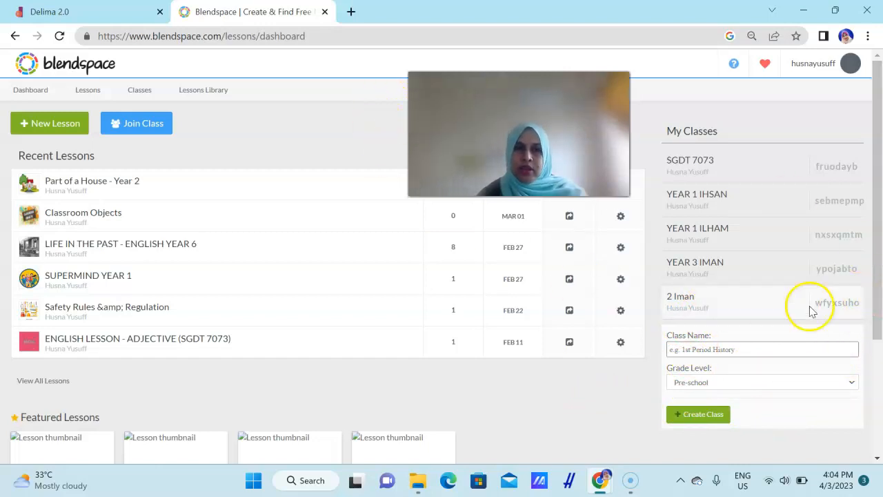
View the dialog for joining a class with a class code, and close it without joining.
{"action": "left_click", "coordinate": [154, 129]}
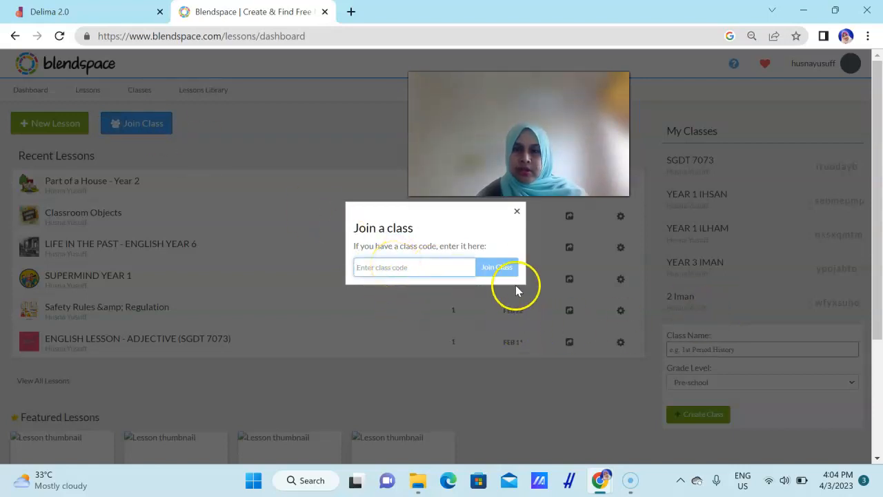
{"action": "left_click", "coordinate": [517, 211]}
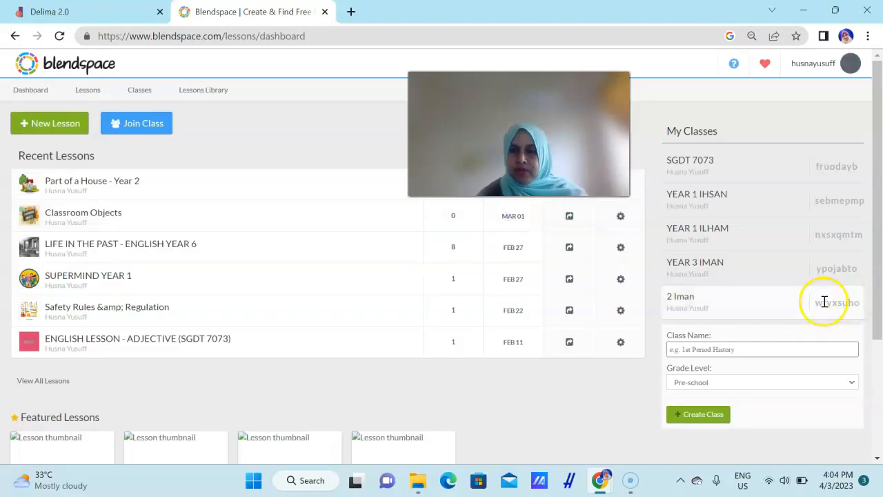